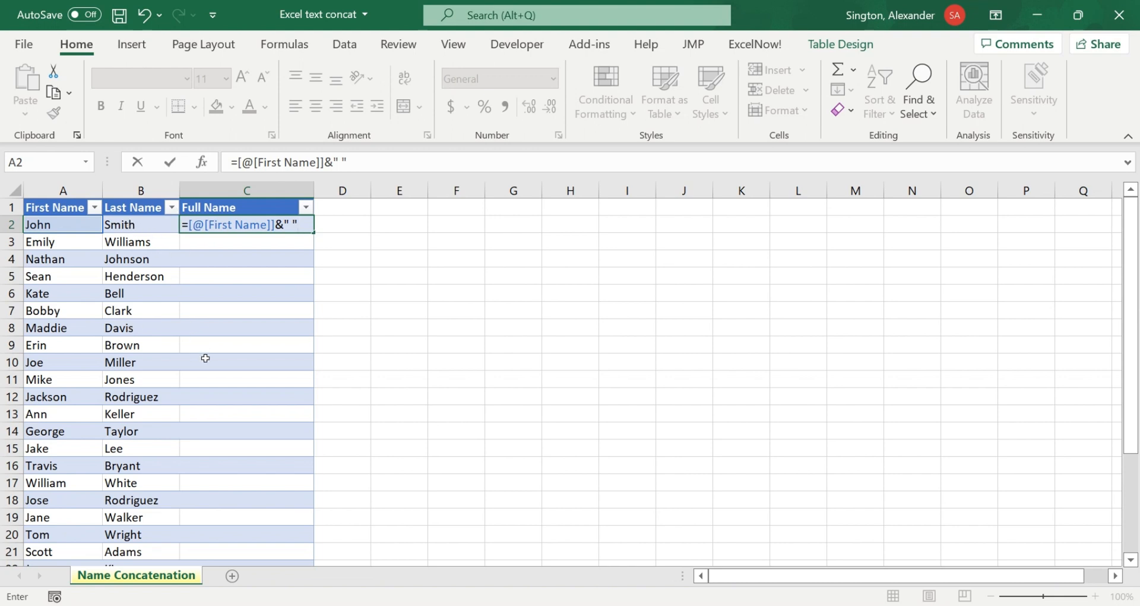
# Step: Finish the Full Name formula in C2 by appending &[@[Last Name]] after the space, and fill the column with it
pyautogui.write('&')
pyautogui.click(141, 224)
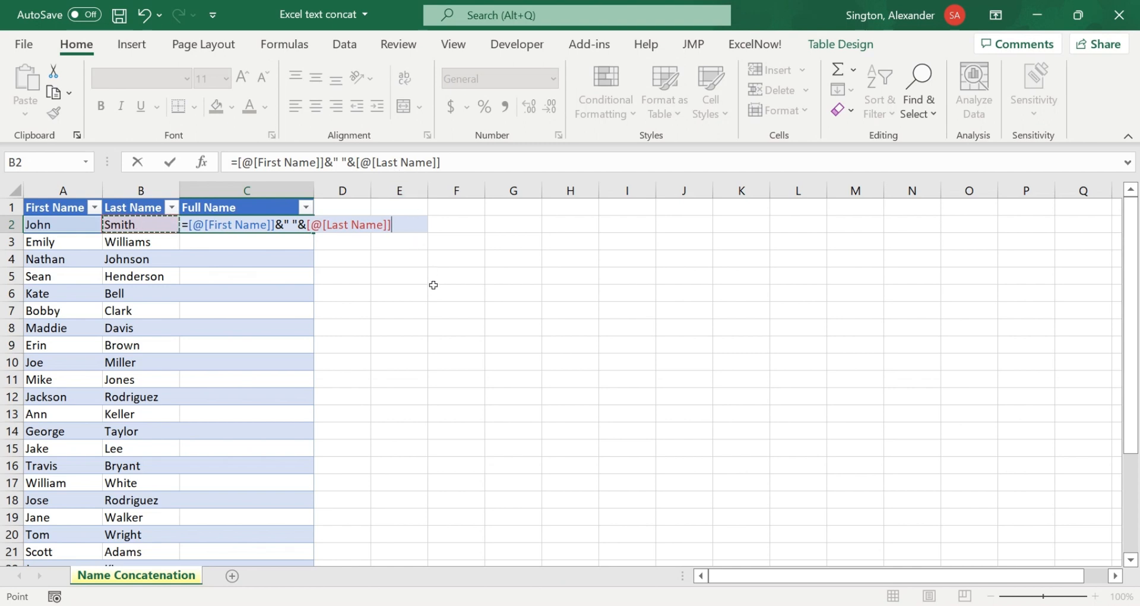
pyautogui.press('Return')
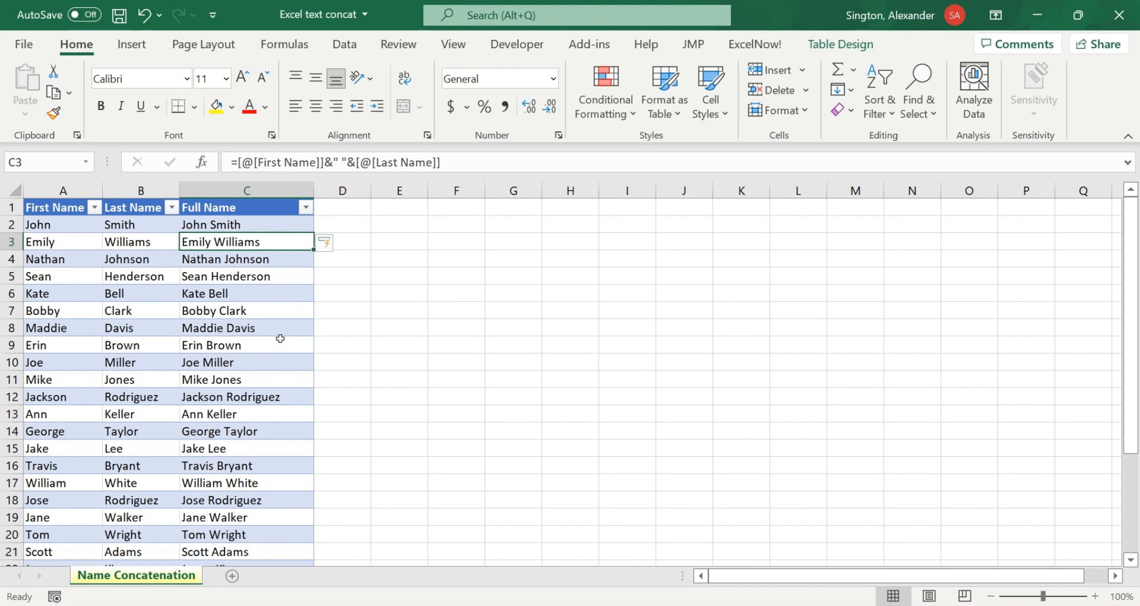
# Step: Clear the Full Name column's data and start a TEXTJOIN formula in C2 with a space as the delimiter
pyautogui.hotkey('ctrl', 'space')
pyautogui.press('Delete')
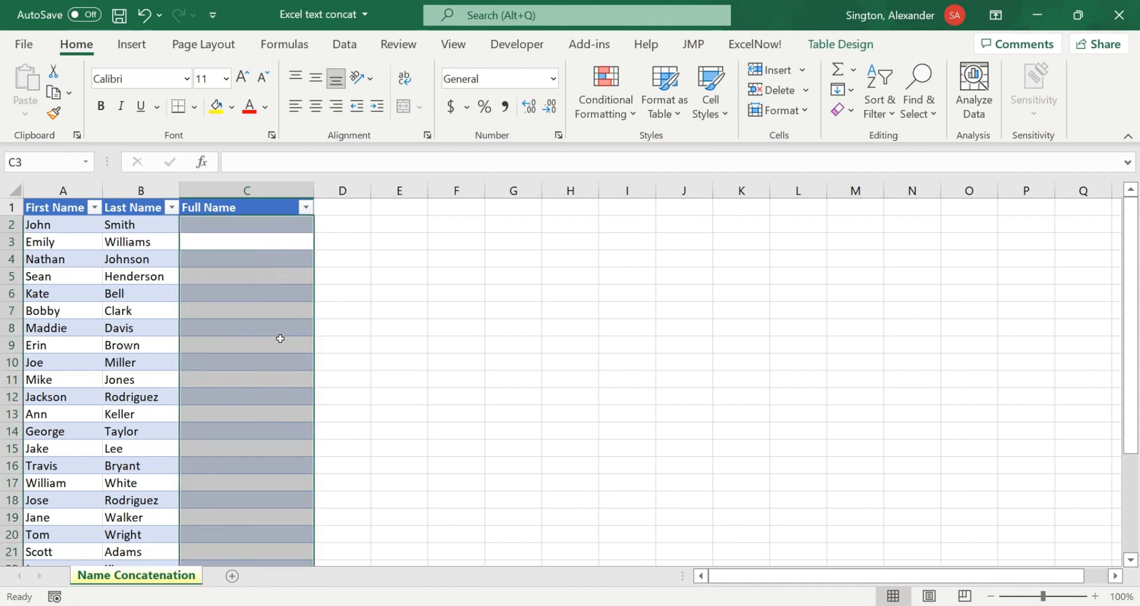
pyautogui.click(207, 226)
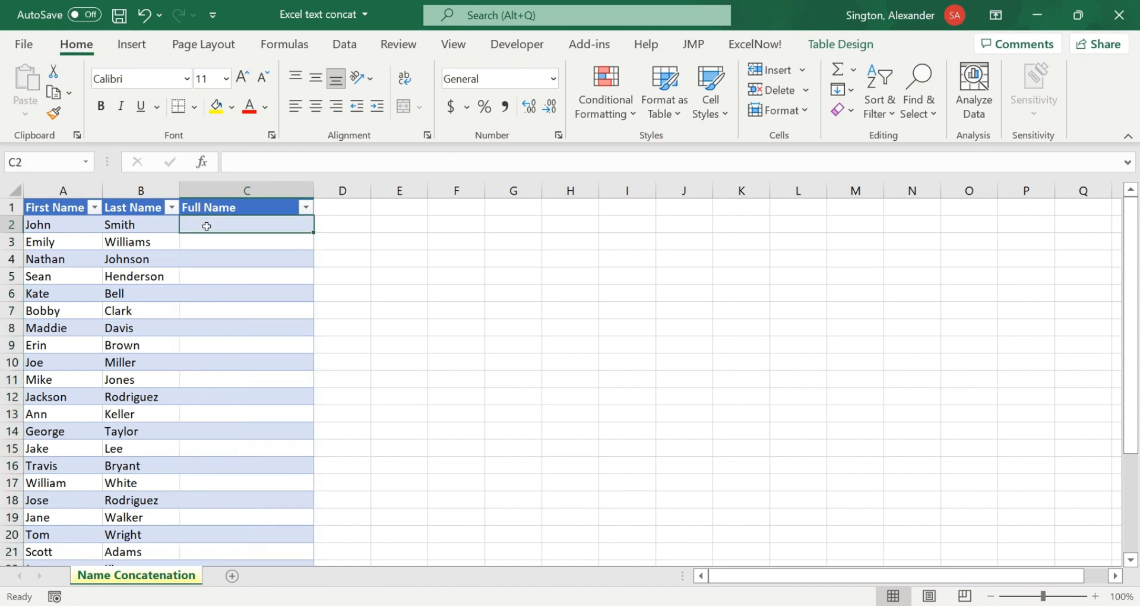
pyautogui.write('=textj')
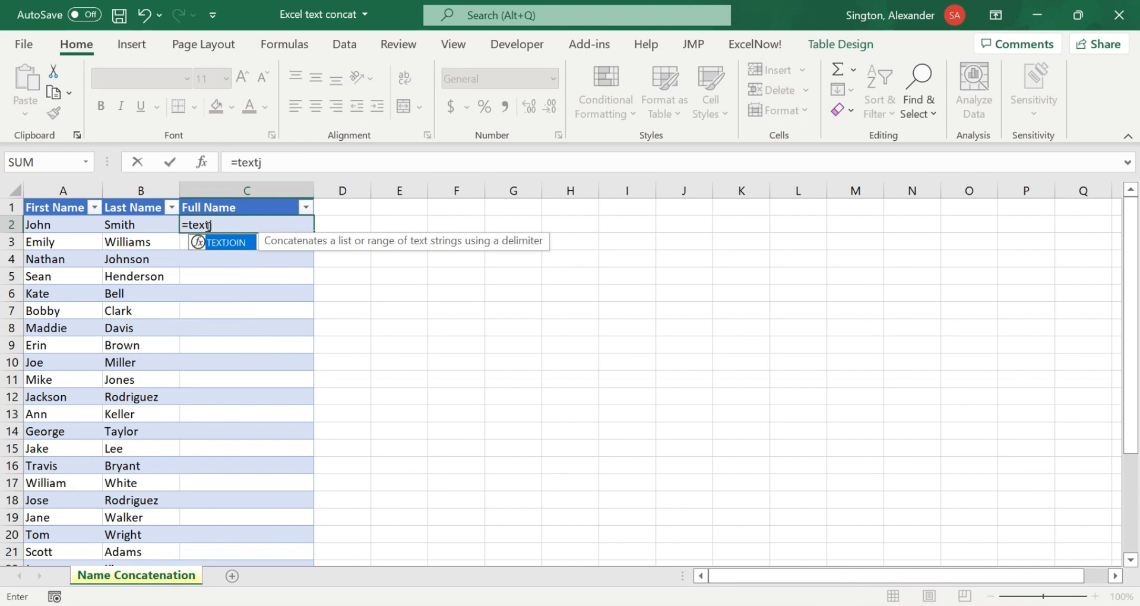
pyautogui.press('Tab')
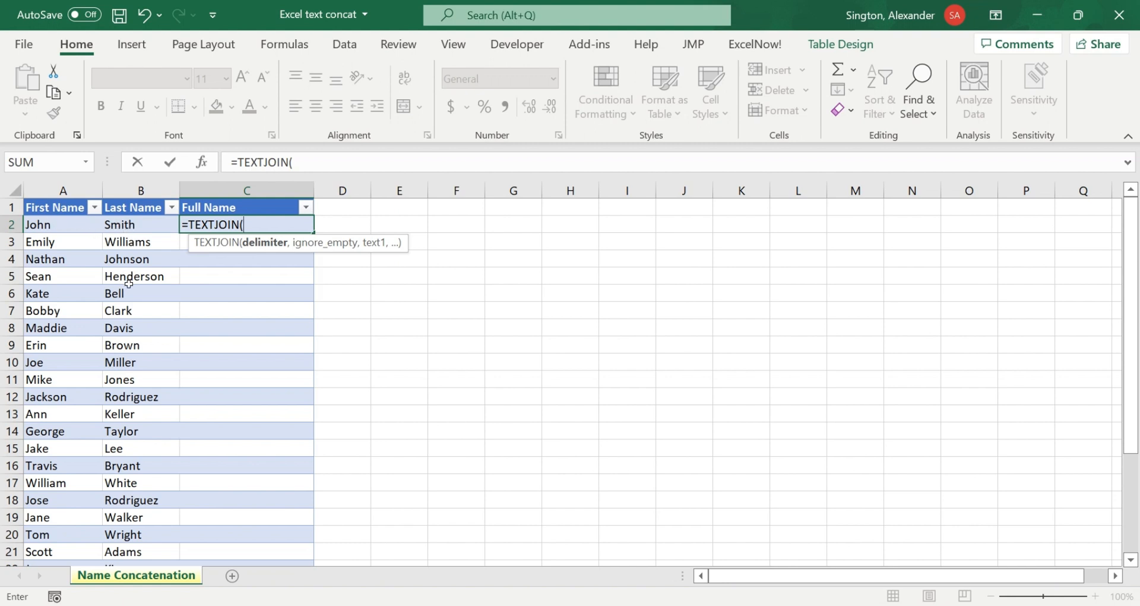
pyautogui.write('" ",')
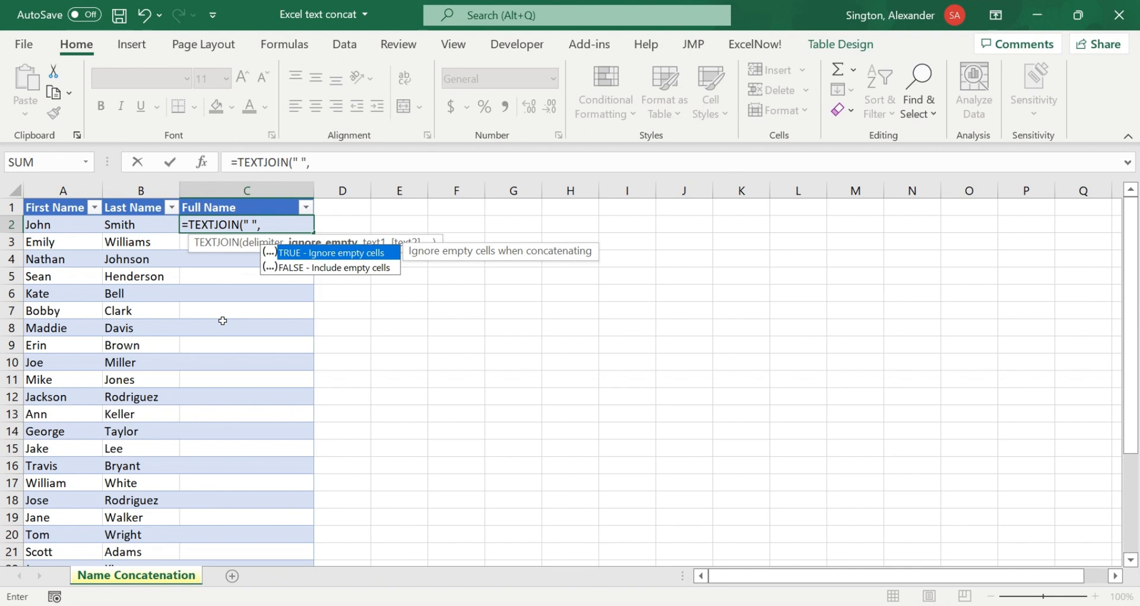
pyautogui.write(',')
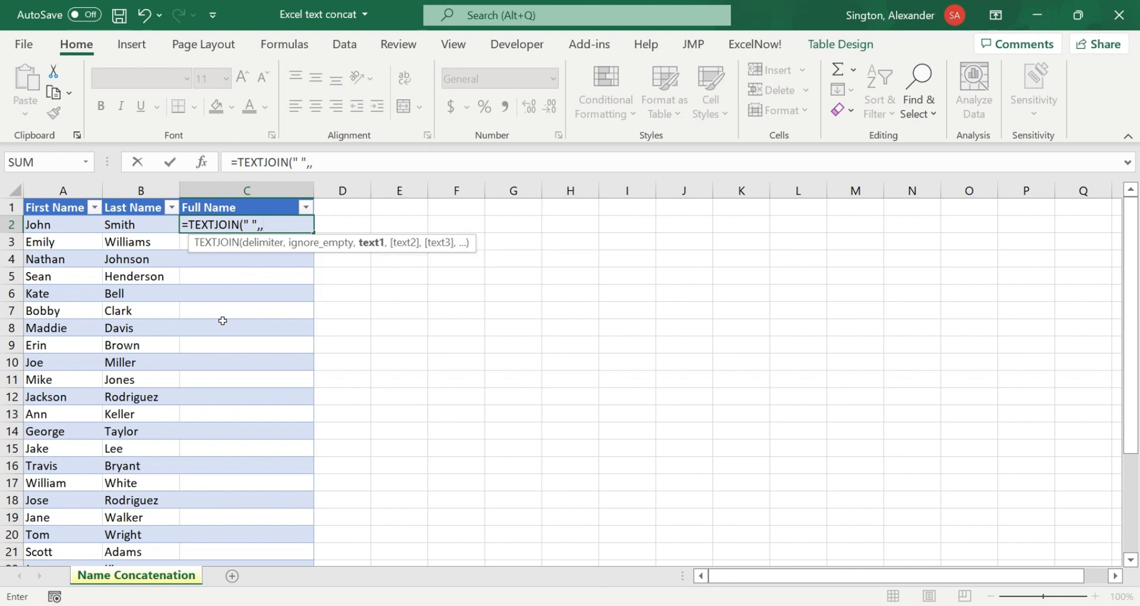
# Step: Leave the ignore_empty argument blank, reference row 2's First Name through Last Name cells as the text, and complete the TEXTJOIN formula
pyautogui.click(44, 226)
pyautogui.moveTo(43, 226); pyautogui.dragTo(121, 226)
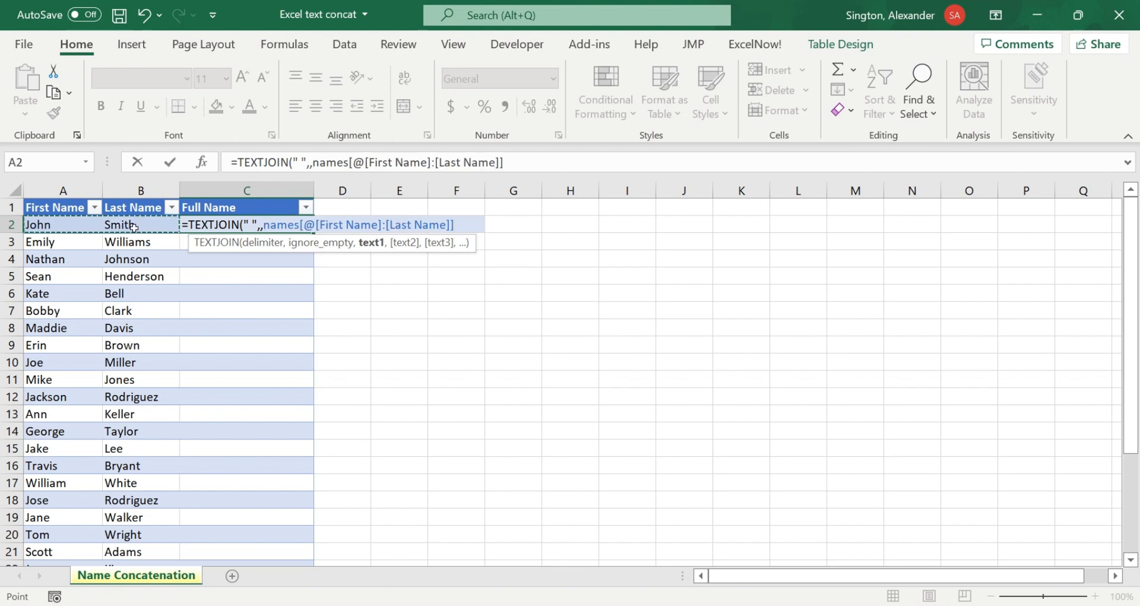
pyautogui.write(')')
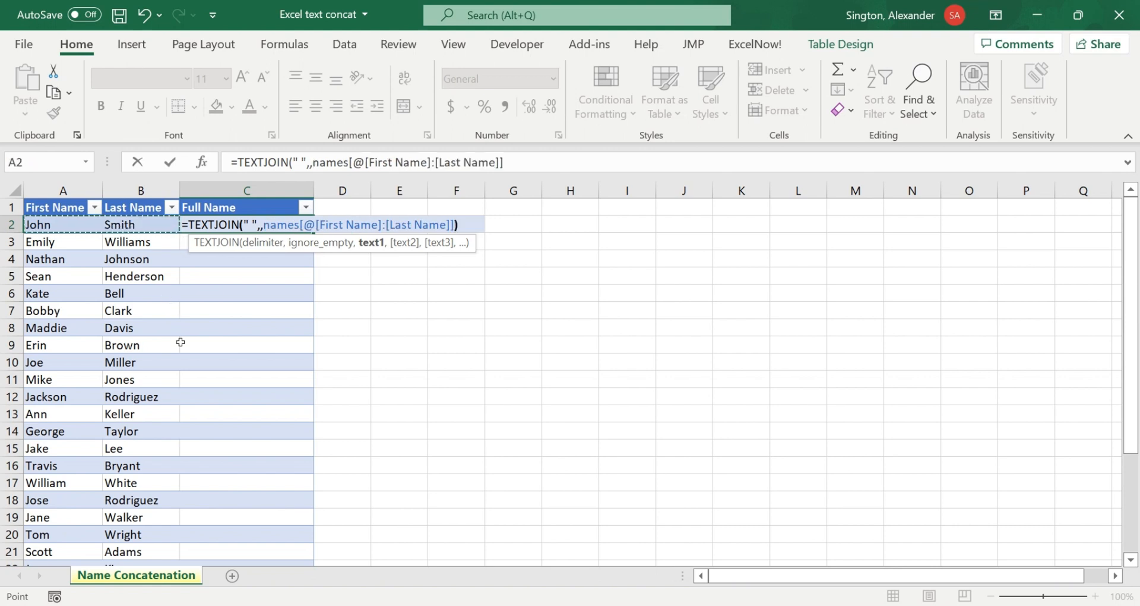
pyautogui.press('Return')
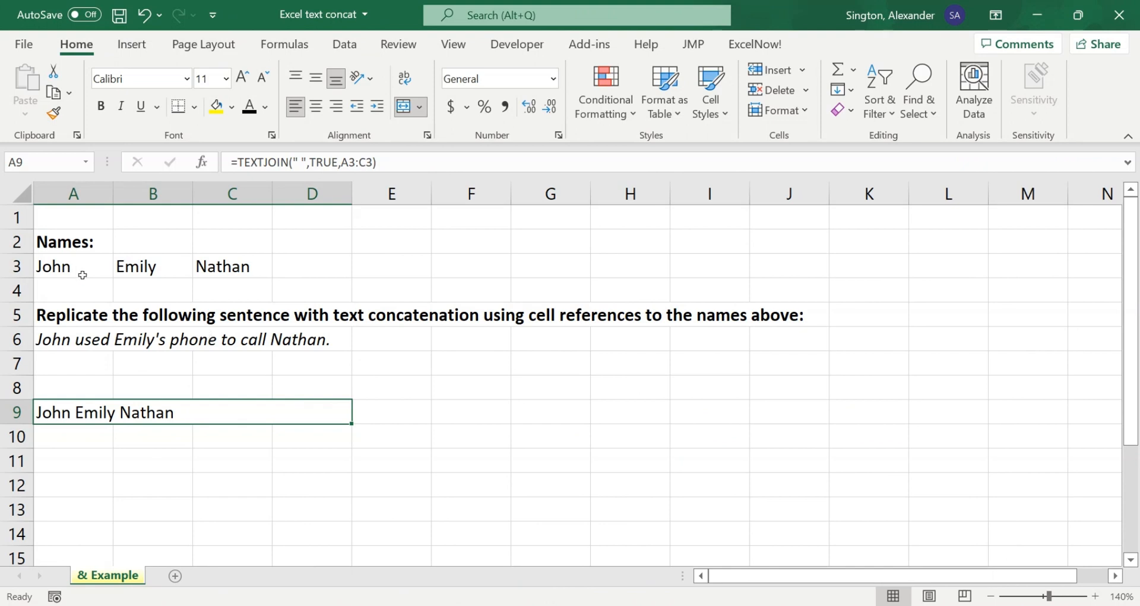
# Step: Try changing the delimiter of the TEXTJOIN formula in A9 to " used " to replicate the sentence in A6
pyautogui.moveTo(58, 264); pyautogui.dragTo(228, 267)
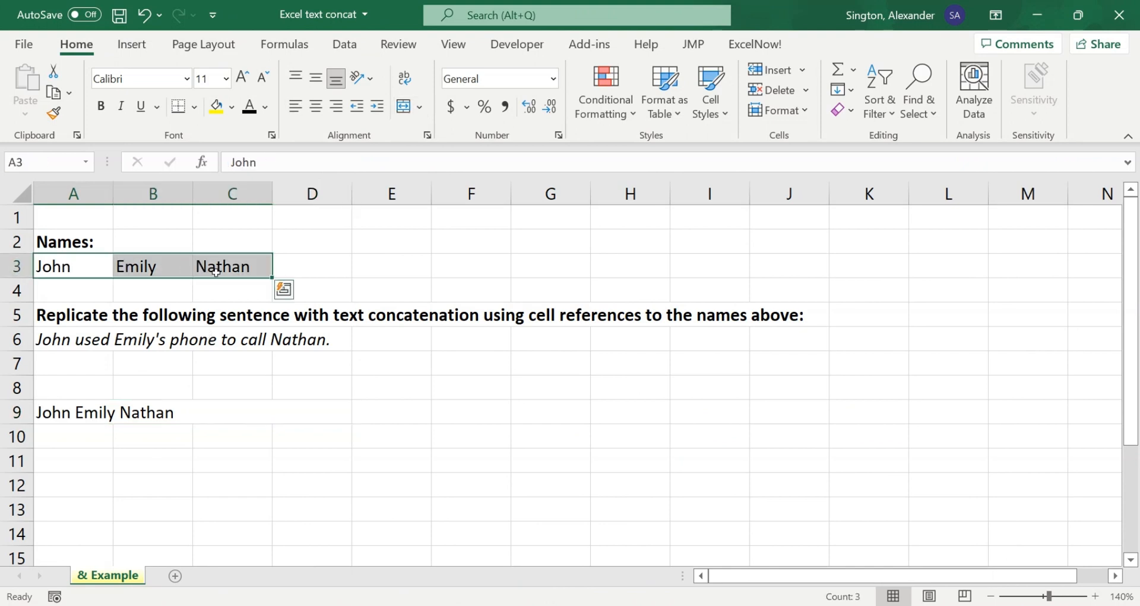
pyautogui.click(64, 339)
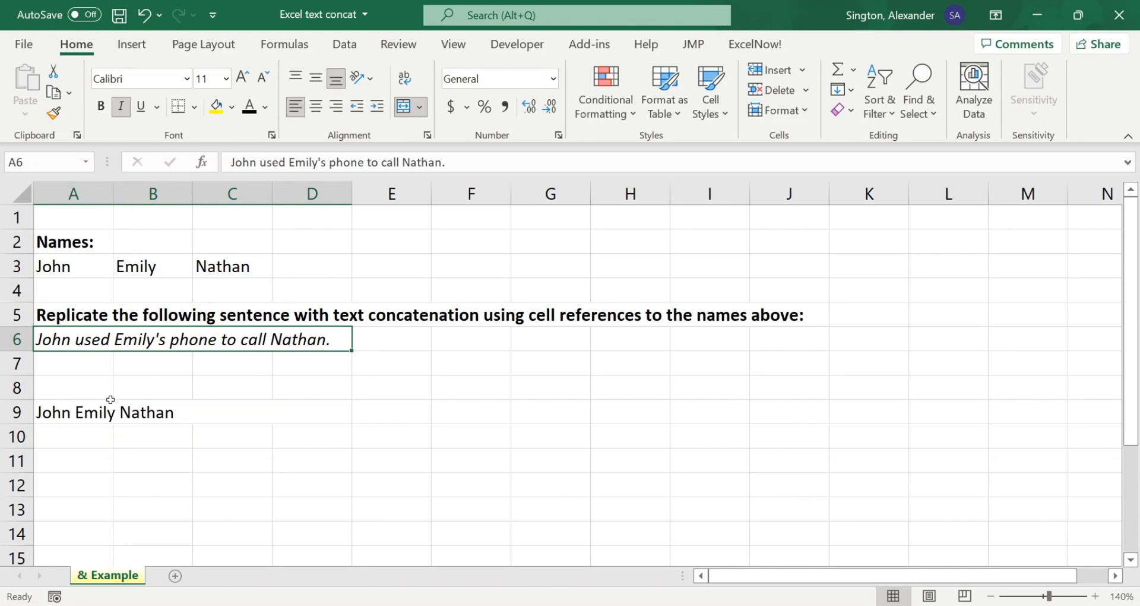
pyautogui.click(88, 410)
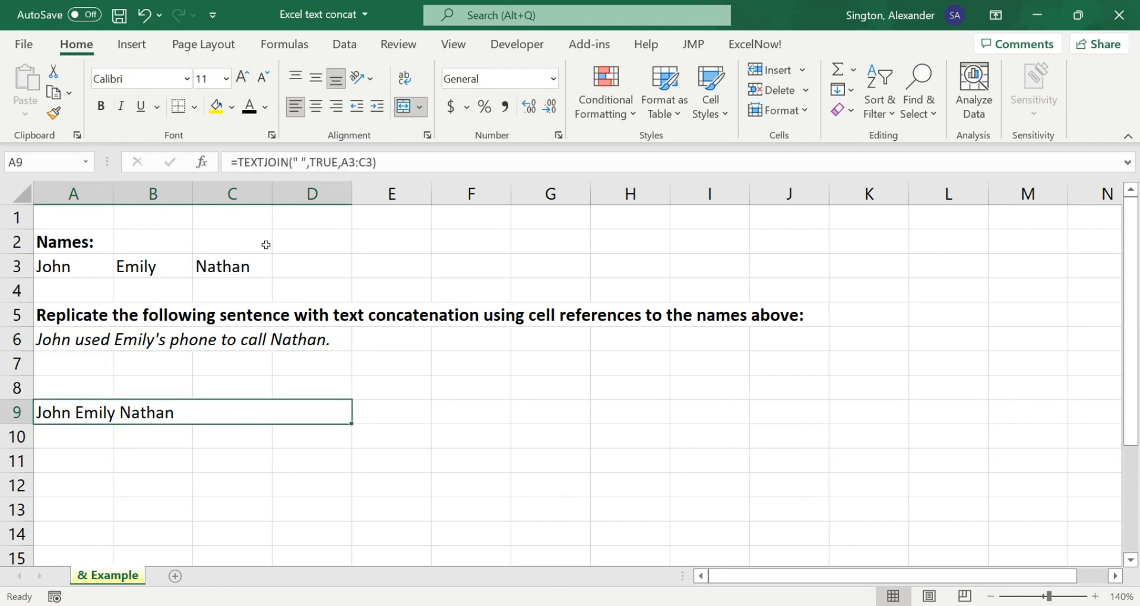
pyautogui.click(301, 166)
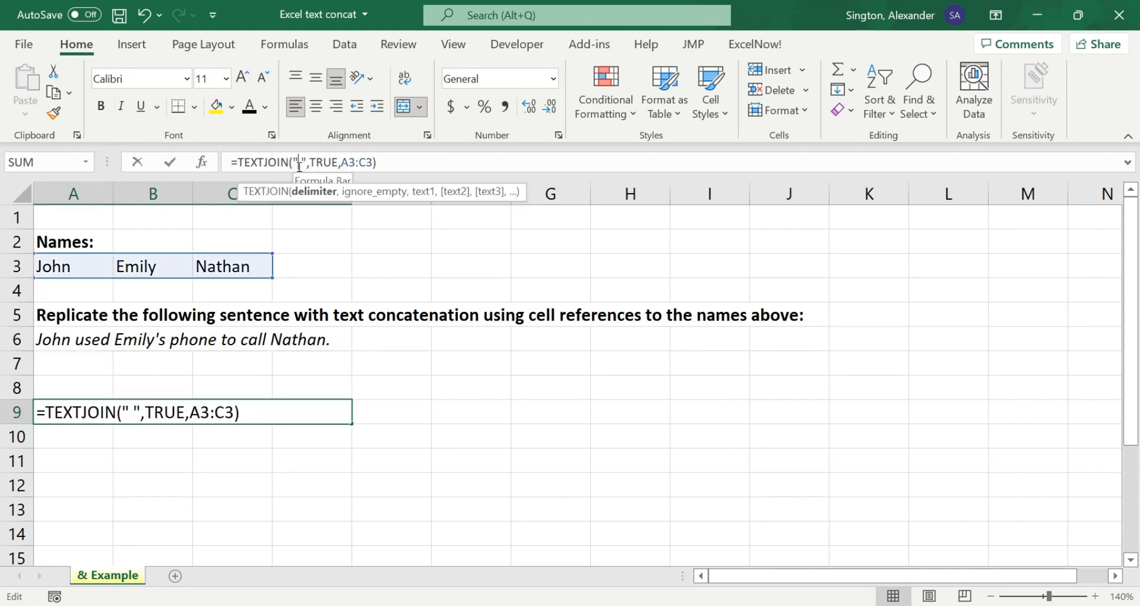
pyautogui.write('used')
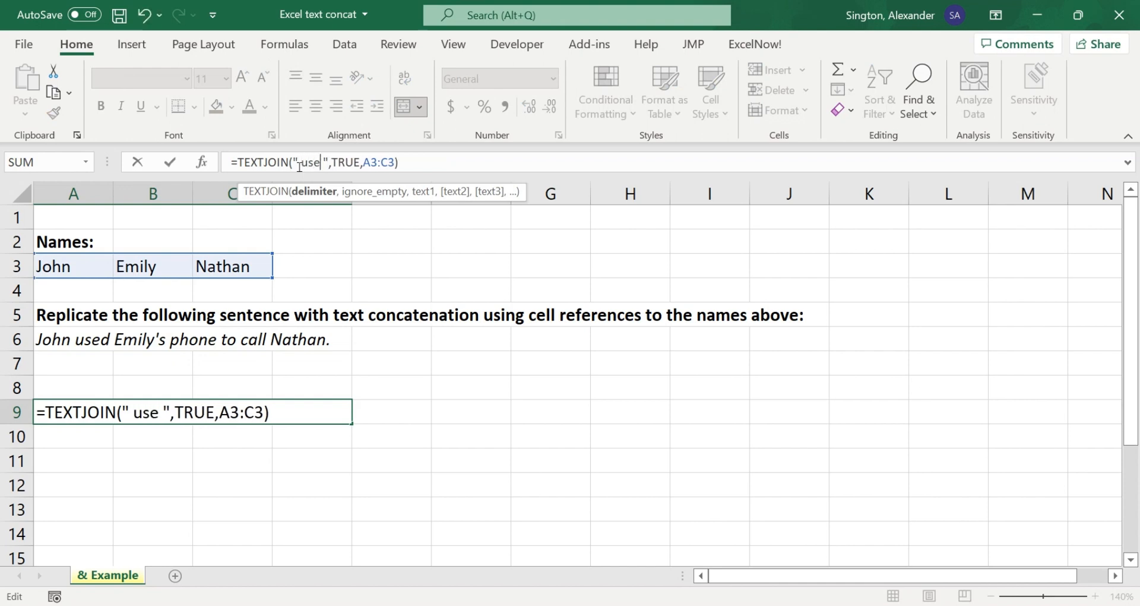
pyautogui.press('Return')
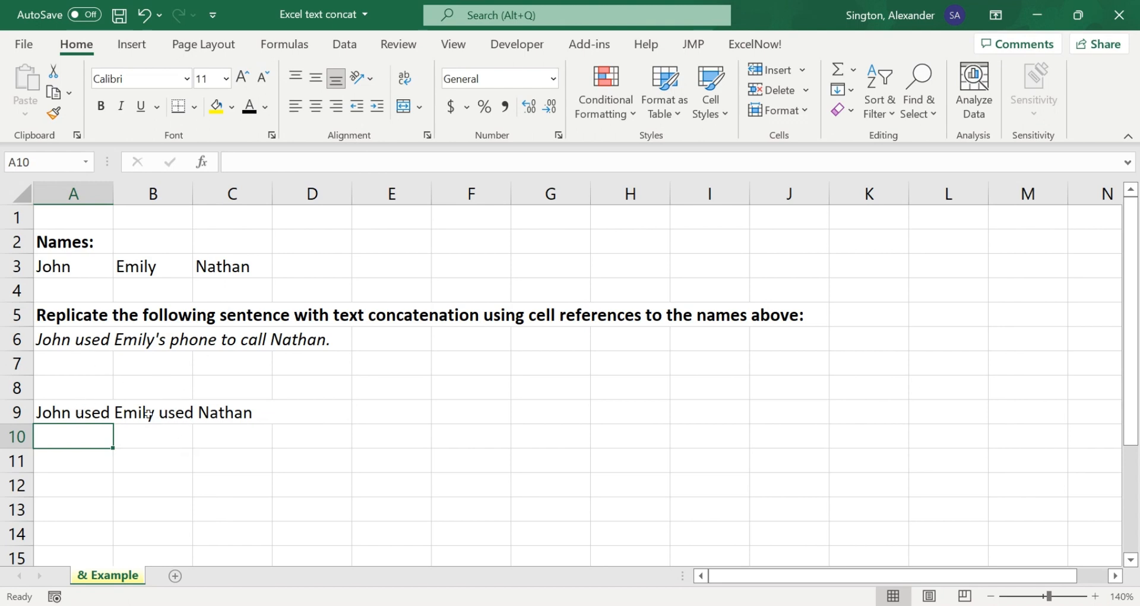
# Step: Clear cell A9 and start the new formula =A3&" used "&B3 there
pyautogui.click(112, 408)
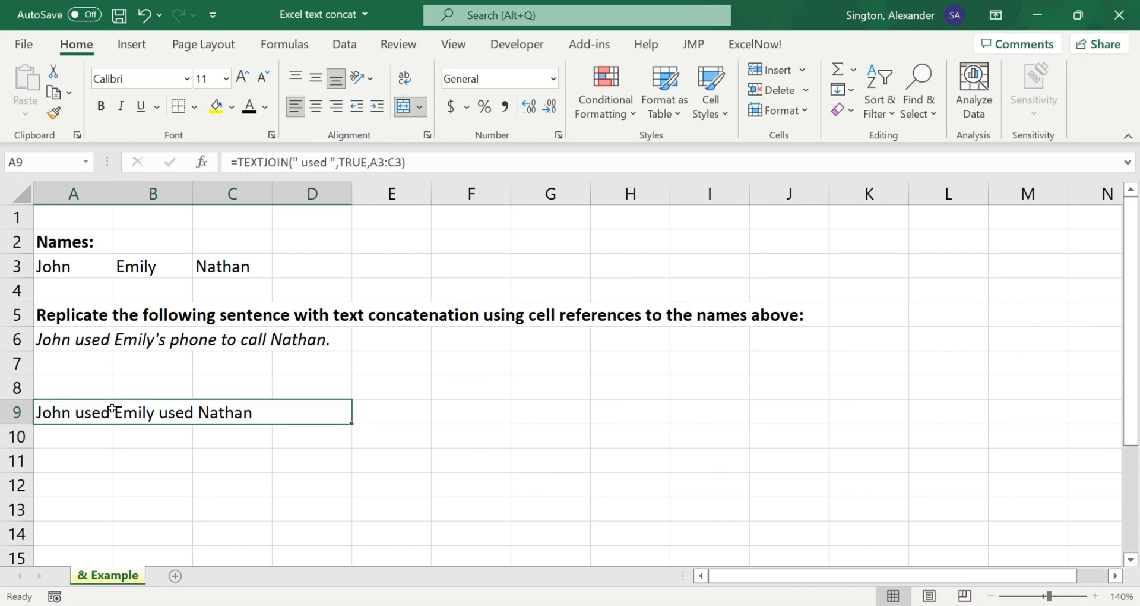
pyautogui.press('Delete')
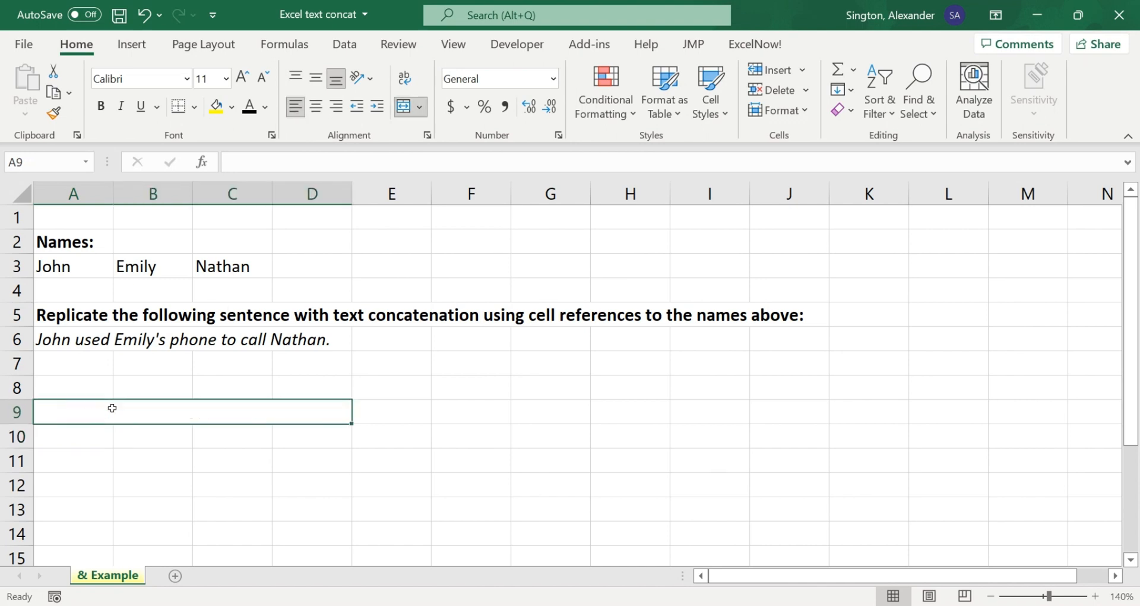
pyautogui.write('=')
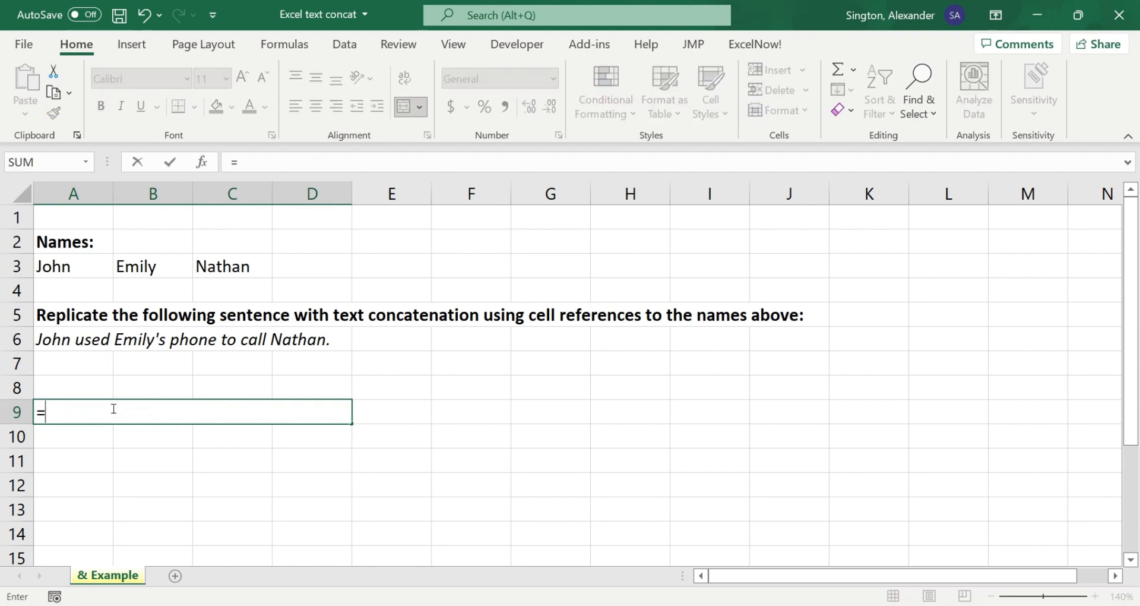
pyautogui.click(67, 267)
pyautogui.write('&')
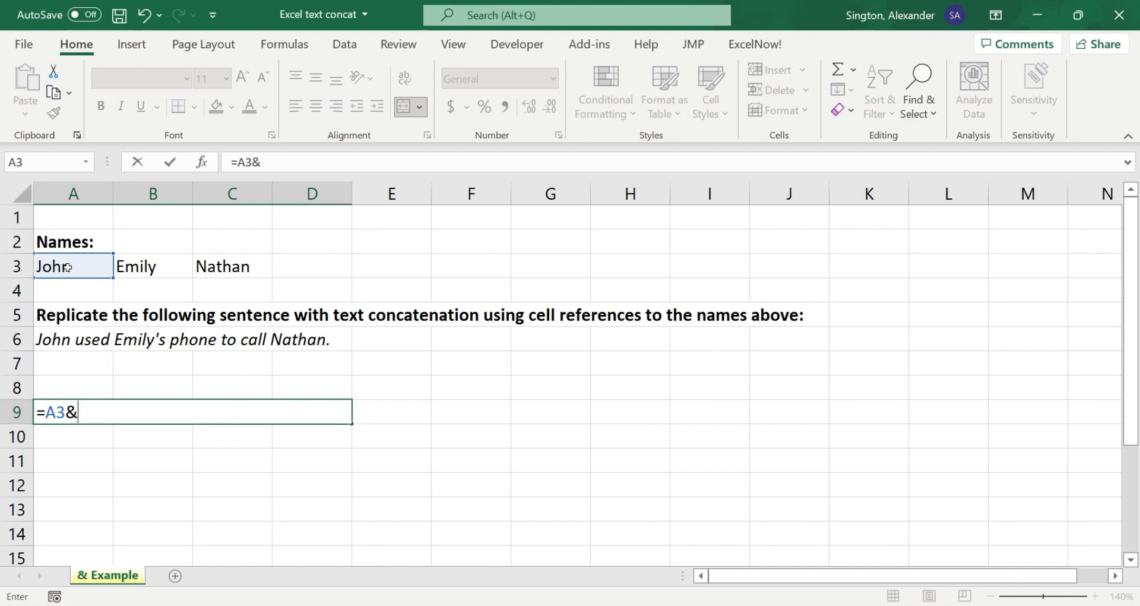
pyautogui.write('" usd')
pyautogui.press('BackSpace')
pyautogui.write('ed ')
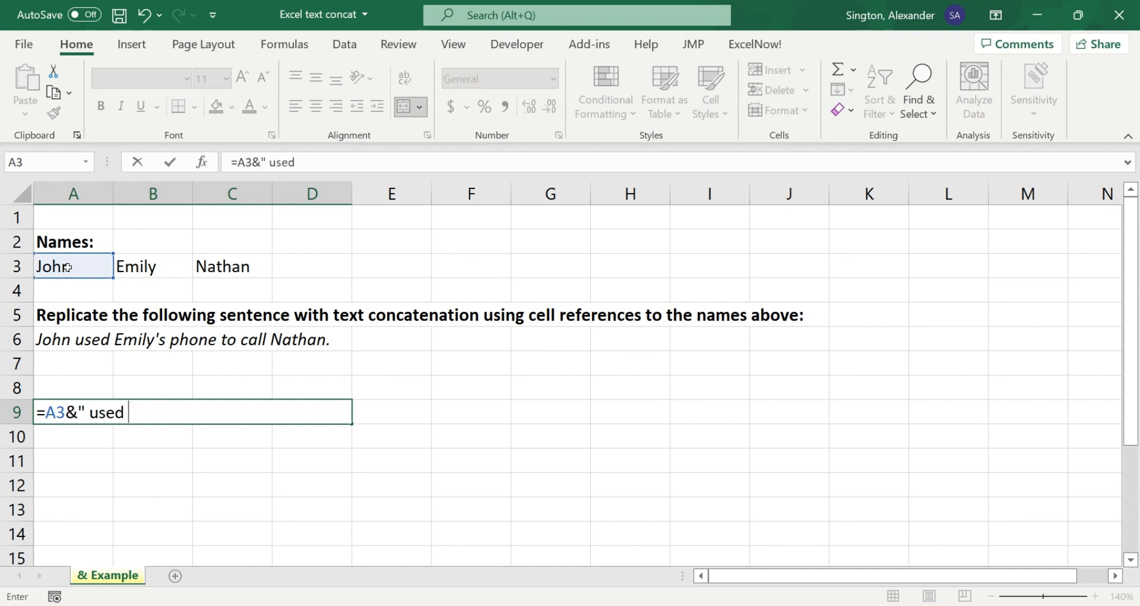
pyautogui.write('"&')
pyautogui.click(143, 265)
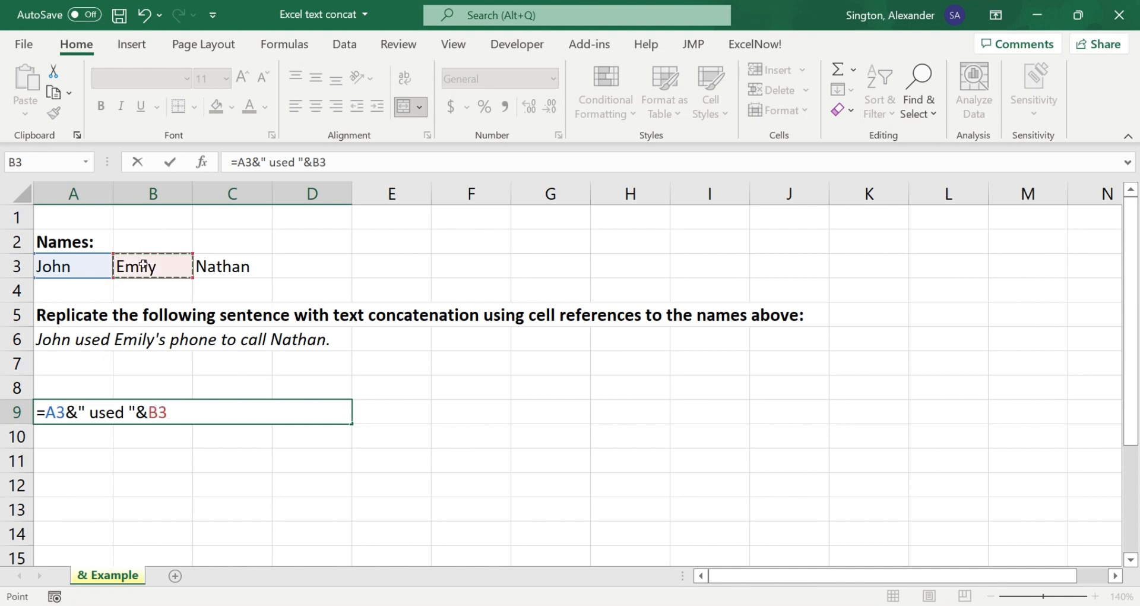
# Step: Extend the A9 formula with &"'s phone to call "&C3 to match the sentence in A6, and enter it
pyautogui.write('&"\'s p')
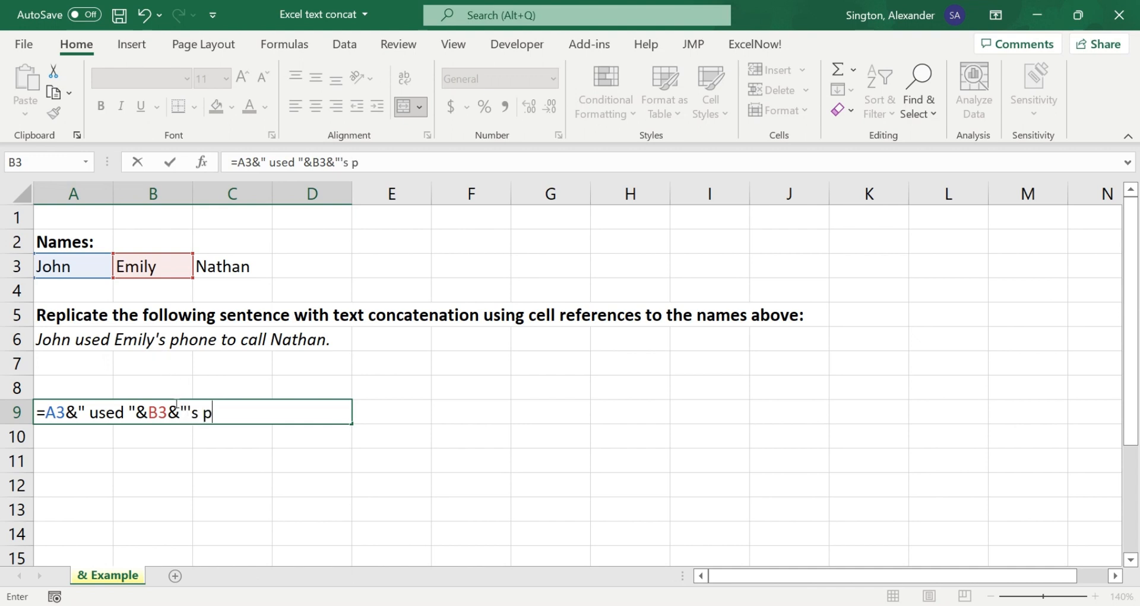
pyautogui.write('hone to ')
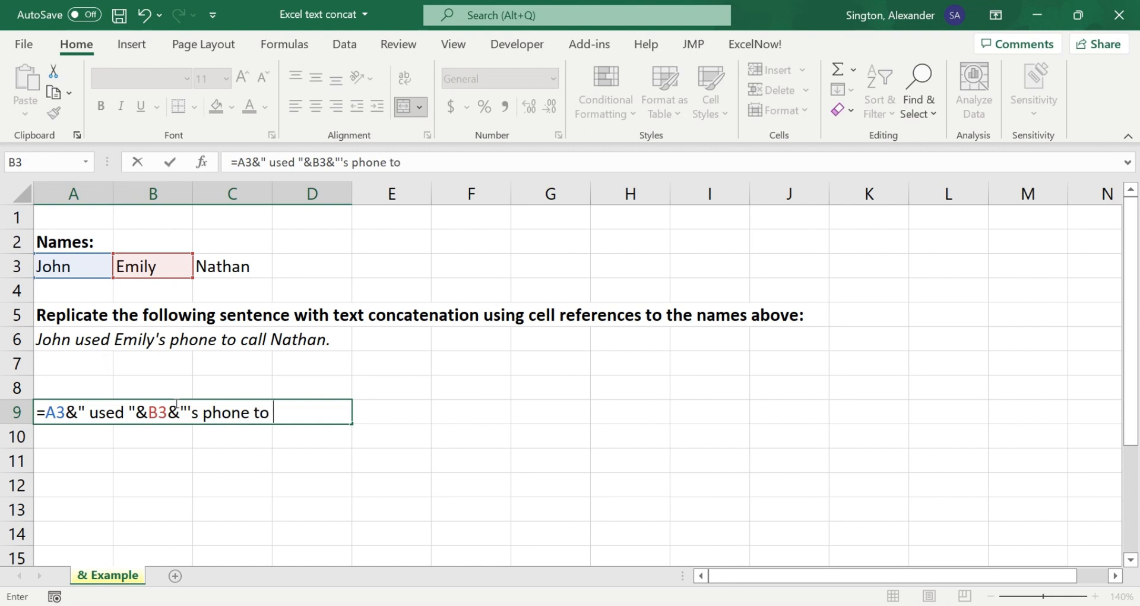
pyautogui.write('call "&')
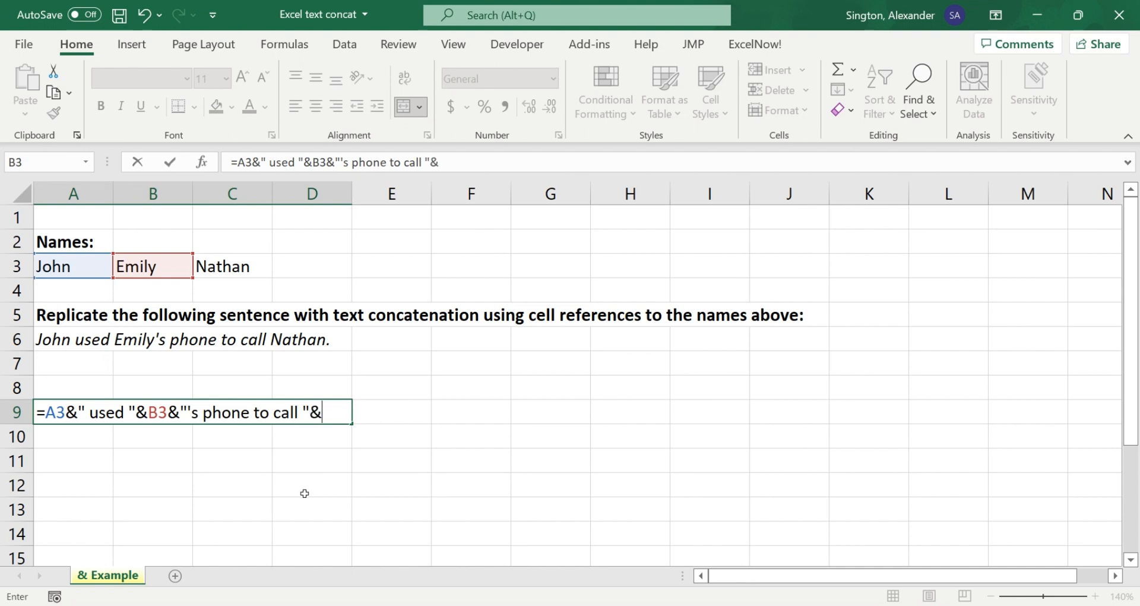
pyautogui.click(226, 265)
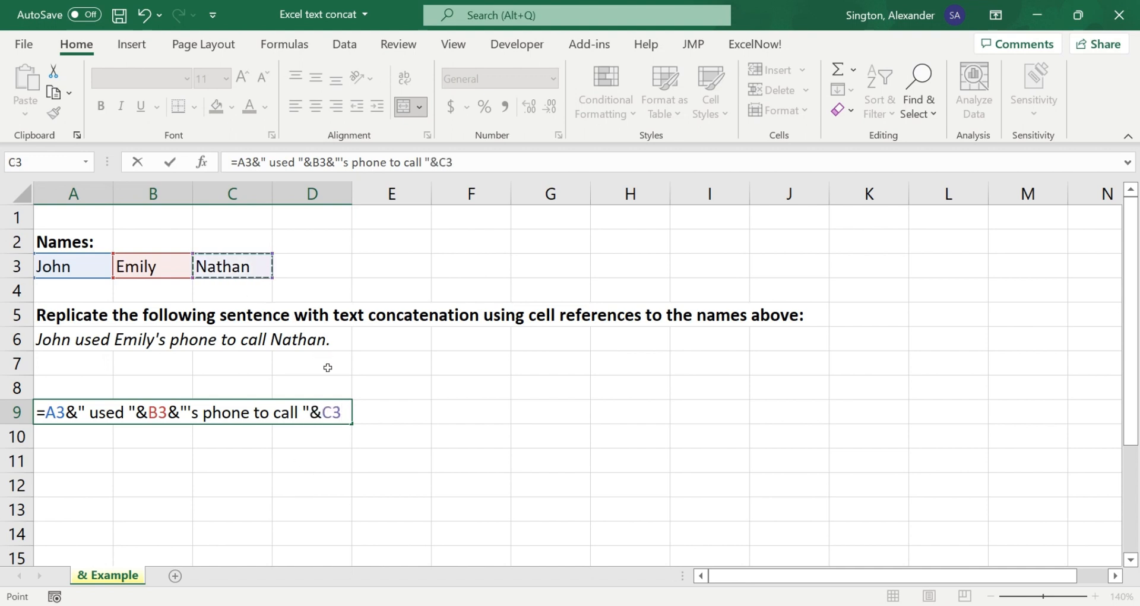
pyautogui.write('&".')
pyautogui.hotkey('ctrl', 'Return')
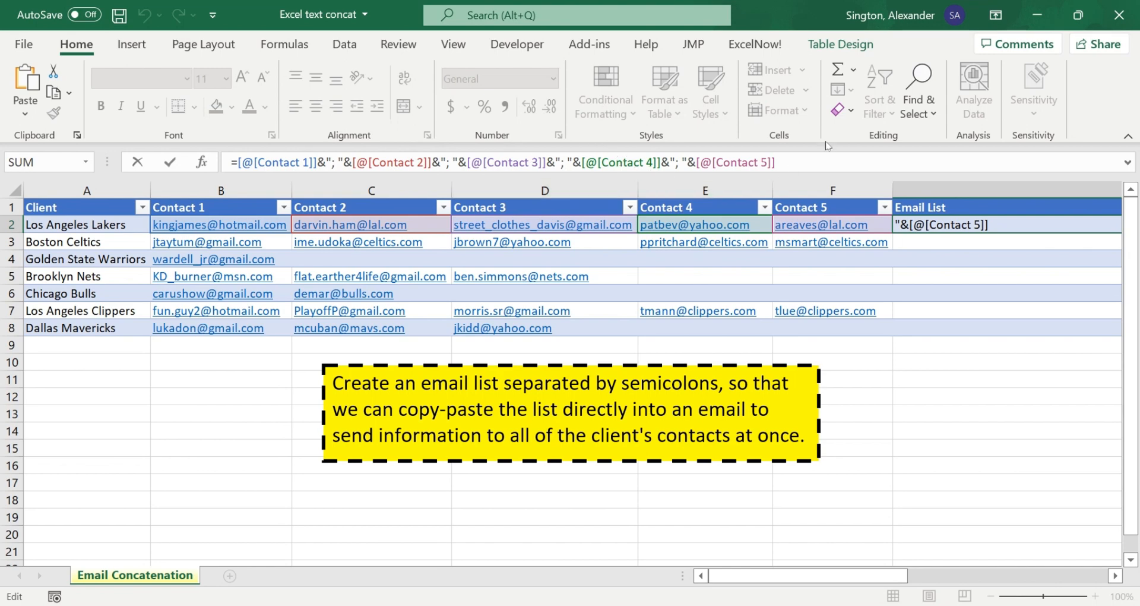
# Step: Enter the Email List formula joining Contact 1 through Contact 5 with "; " using ampersands, and inspect the row with one contact
pyautogui.press('Return')
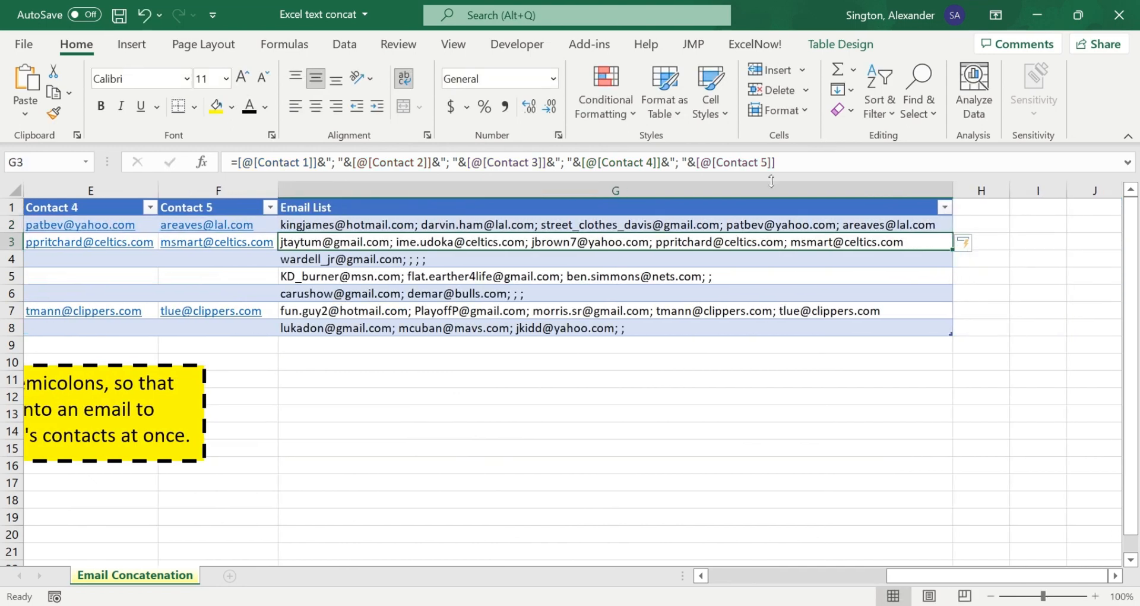
pyautogui.click(363, 265)
pyautogui.hscroll(-4, 398, 277)
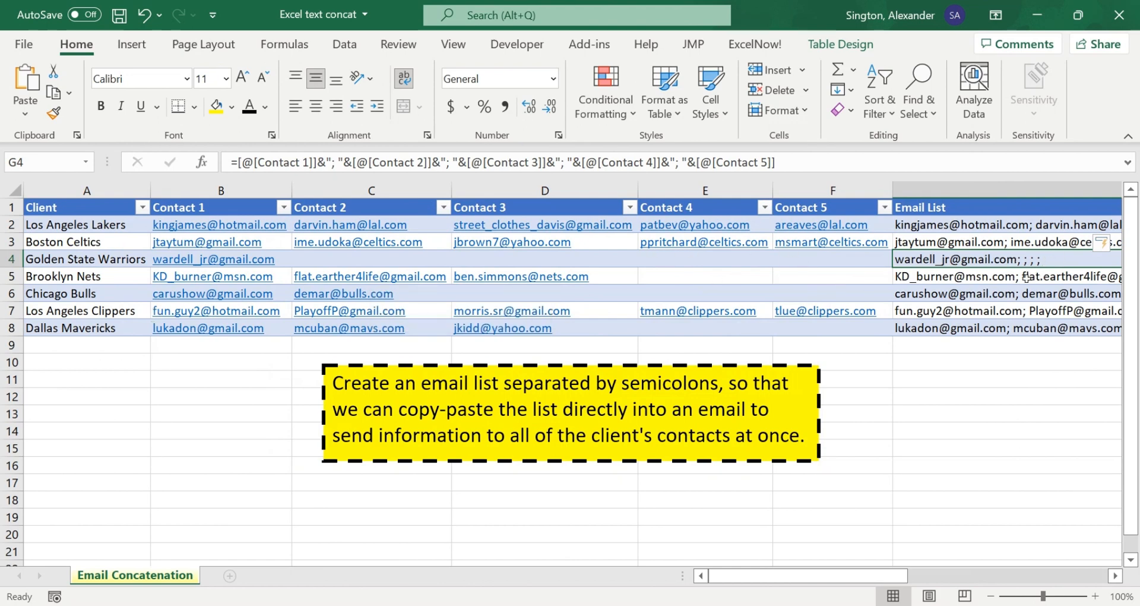
# Step: Clear the ampersand formulas from the whole Email List column of the table
pyautogui.click(956, 283)
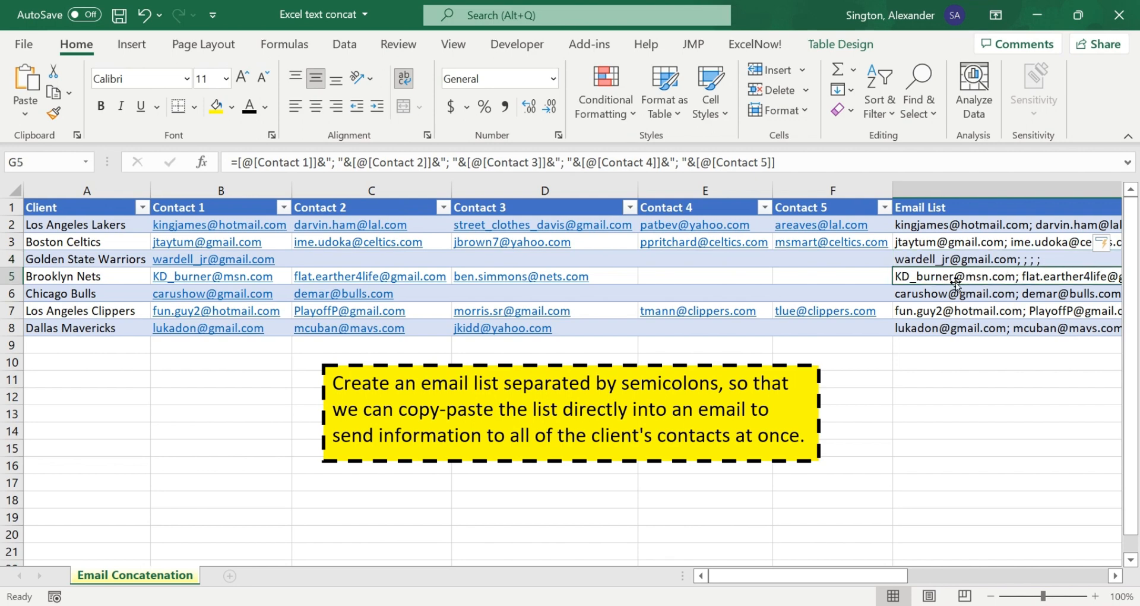
pyautogui.hotkey('ctrl', 'space')
pyautogui.press('Delete')
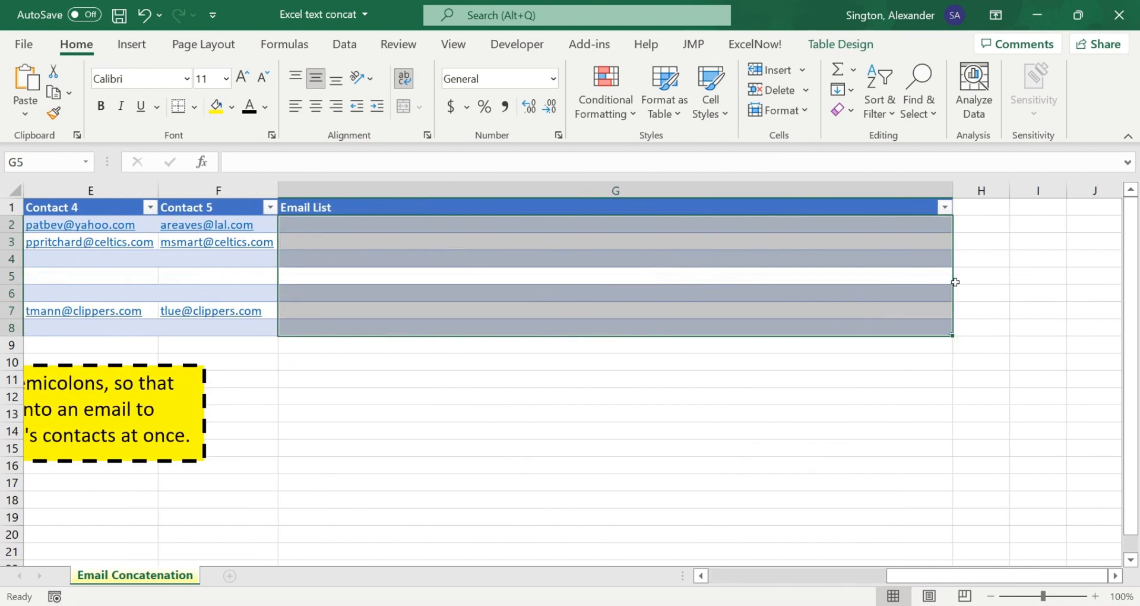
# Step: Start a TEXTJOIN formula in G2 with "; " as the delimiter and TRUE to ignore empty cells
pyautogui.click(676, 230)
pyautogui.write('=textj')
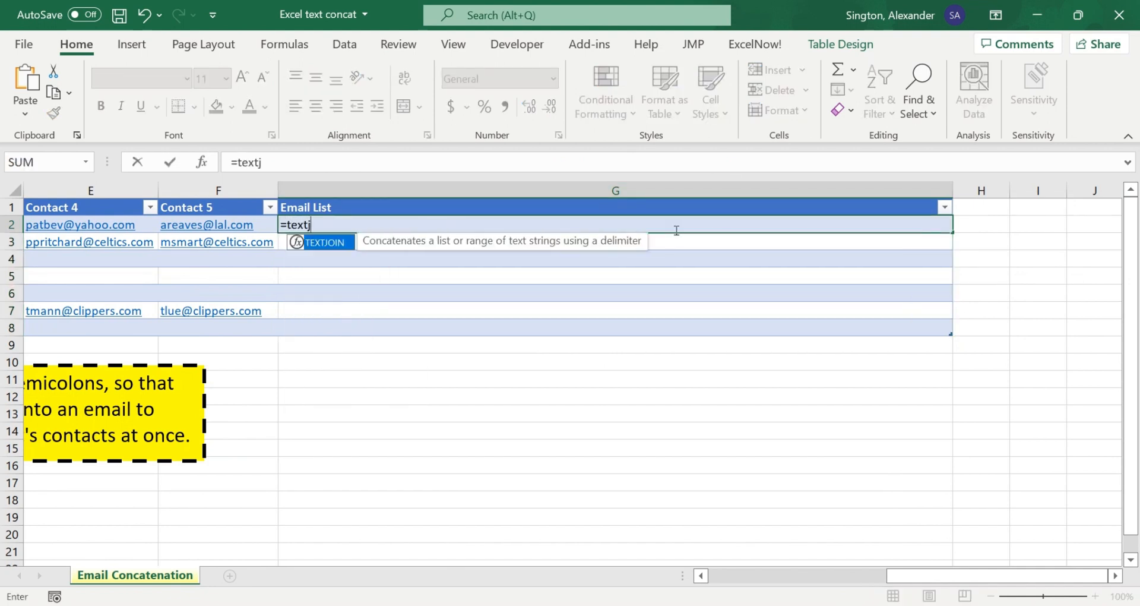
pyautogui.press('Tab')
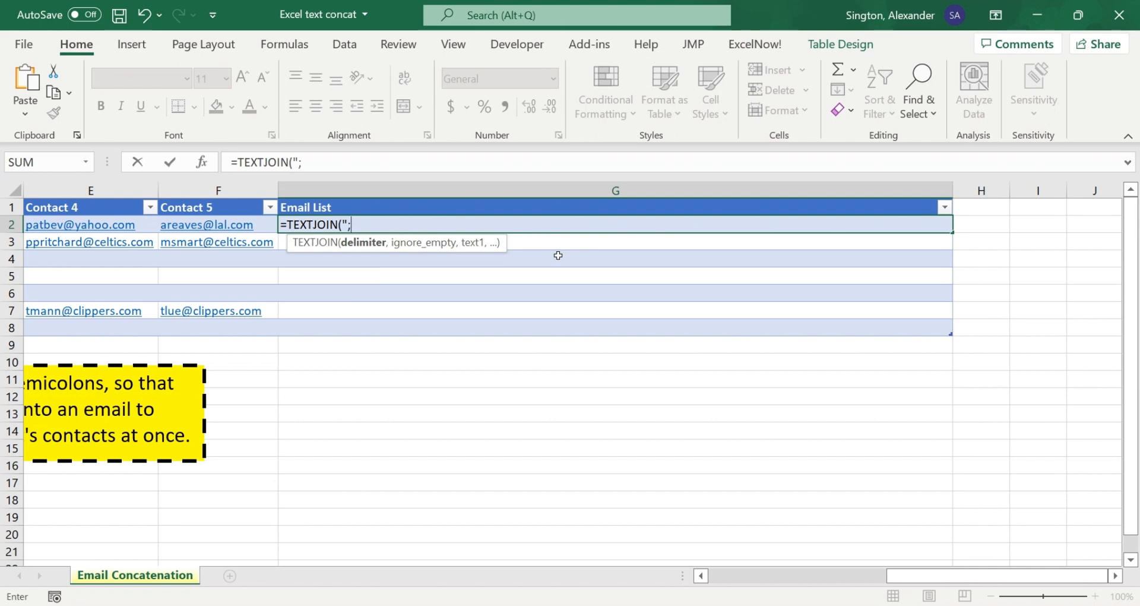
pyautogui.write('"; ",')
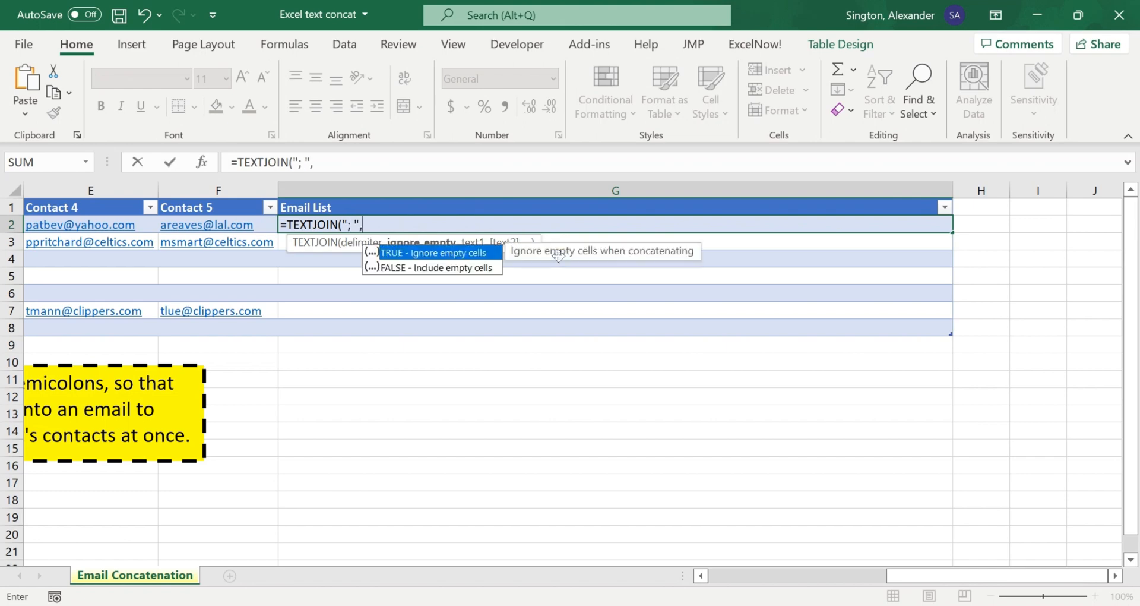
pyautogui.hscroll(-5, 435, 300)
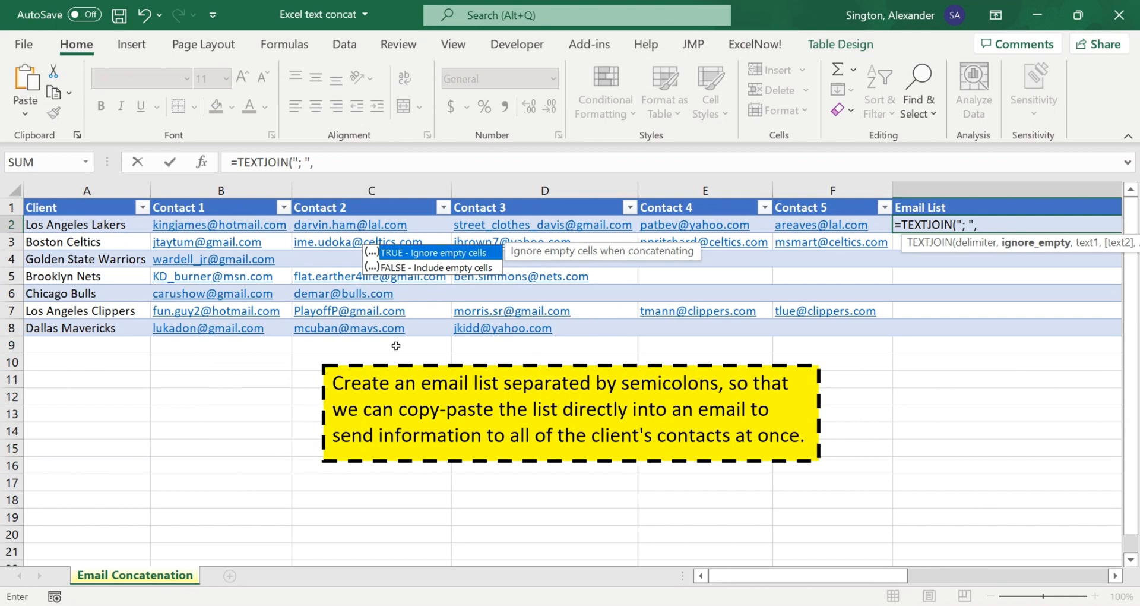
pyautogui.press('Tab')
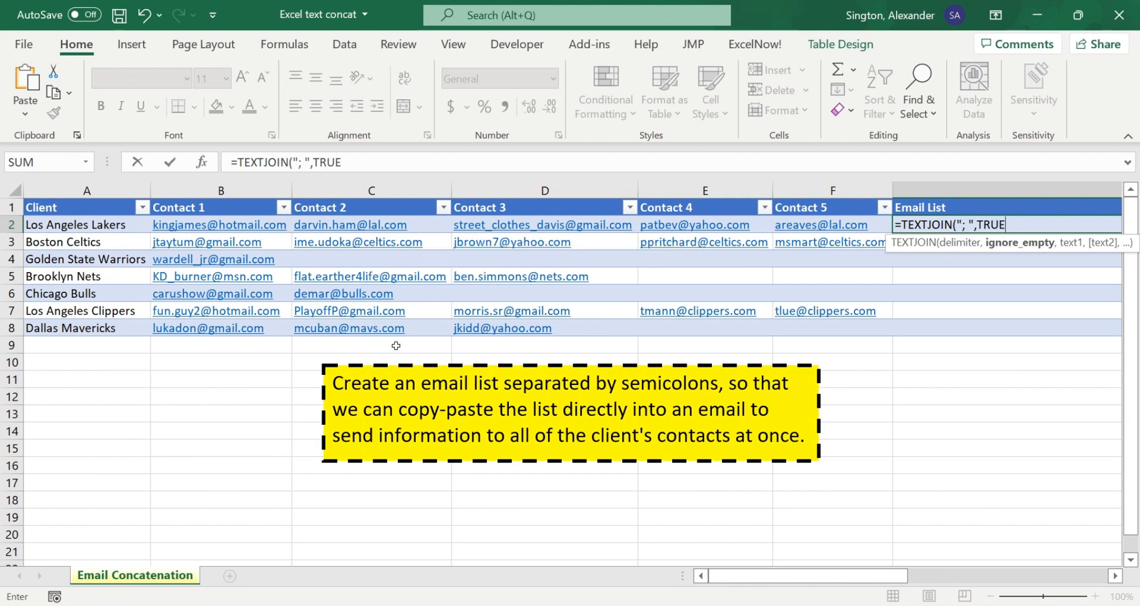
pyautogui.write(',')
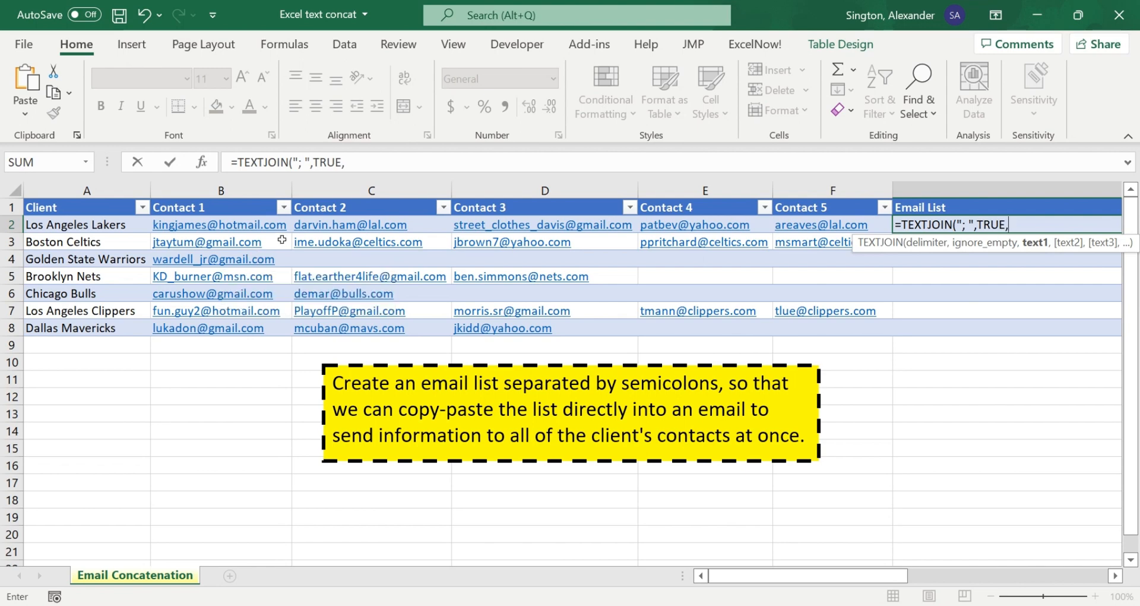
# Step: Complete the G2 TEXTJOIN formula with the row's range from Contact 1 through Contact 5, and enter it
pyautogui.click(246, 225)
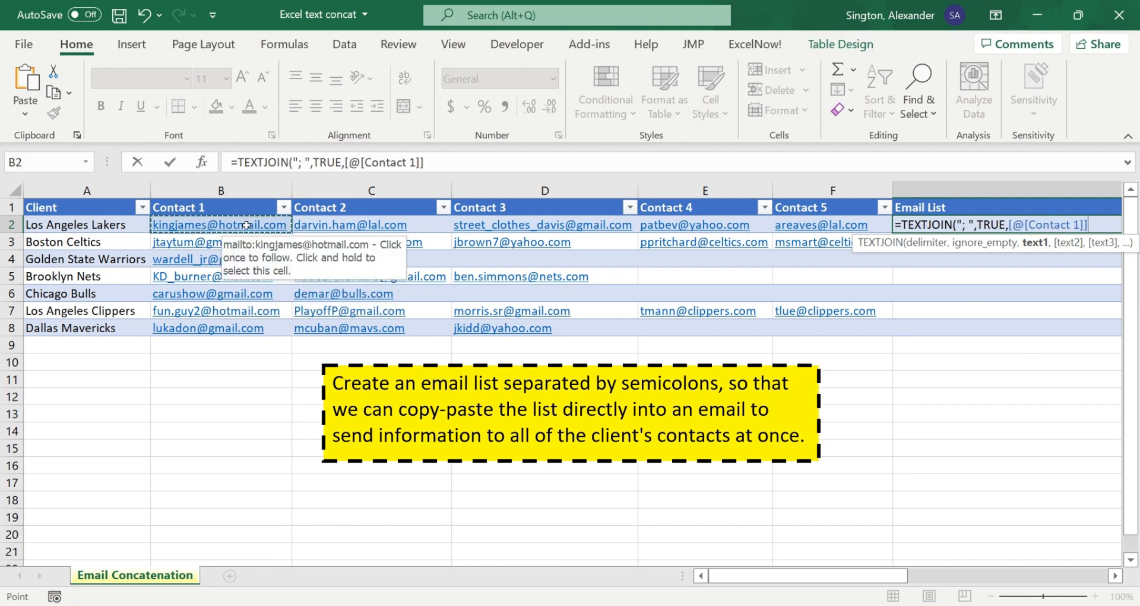
pyautogui.hotkey('shift', 'Right')
pyautogui.hotkey('shift', 'Right')
pyautogui.hotkey('shift', 'Right')
pyautogui.hotkey('shift', 'Right')
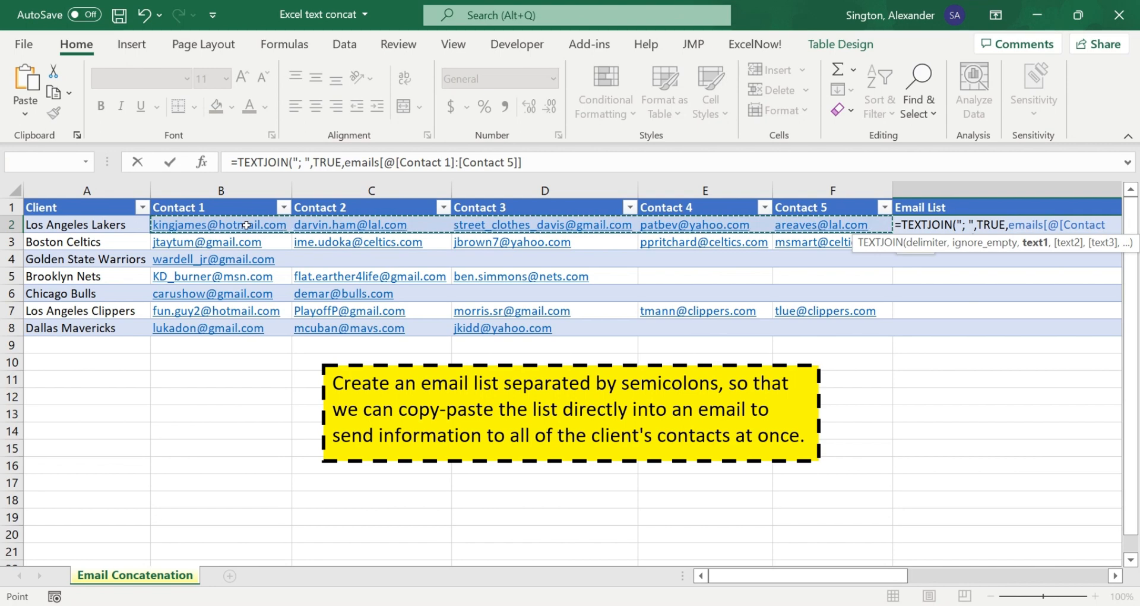
pyautogui.write(')')
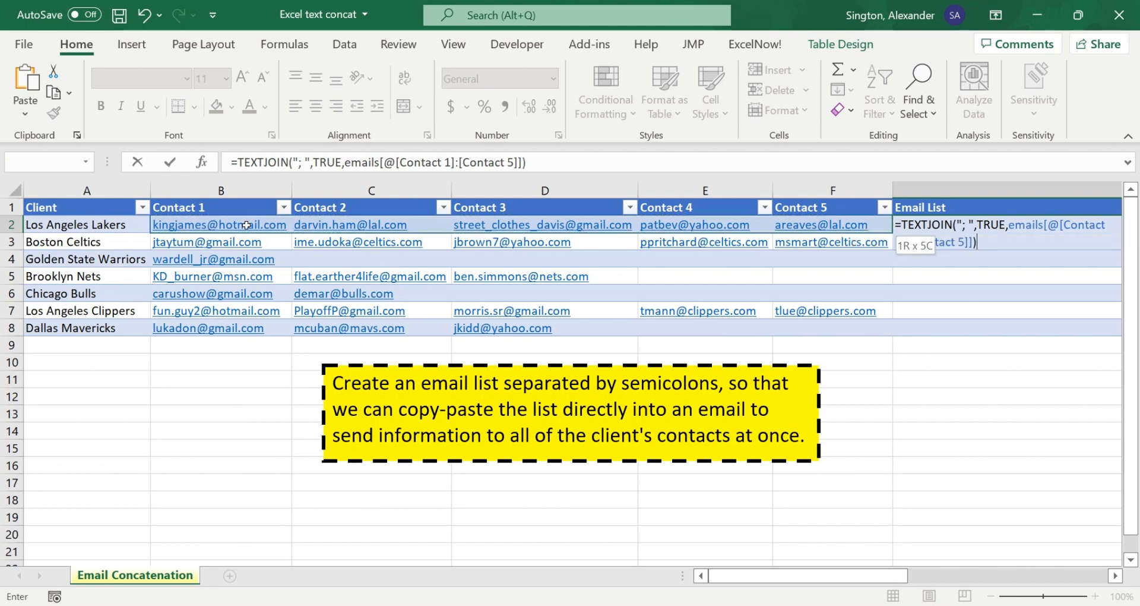
pyautogui.press('Return')
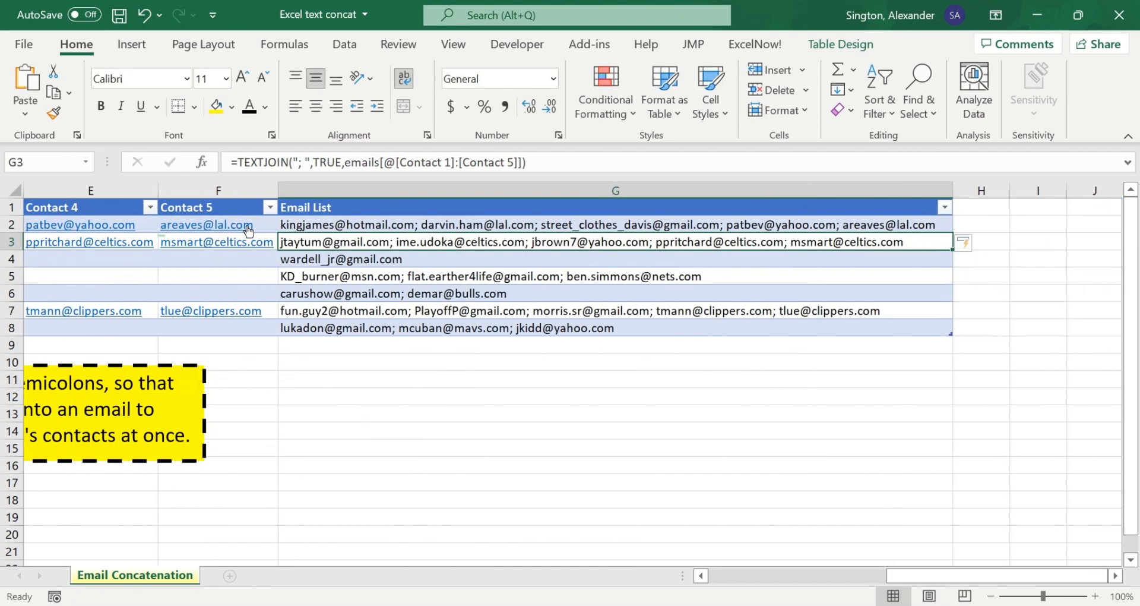
# Step: Delete the Contact 2 email of the Boston Celtics row and check its joined email list
pyautogui.hscroll(-5, 326, 293)
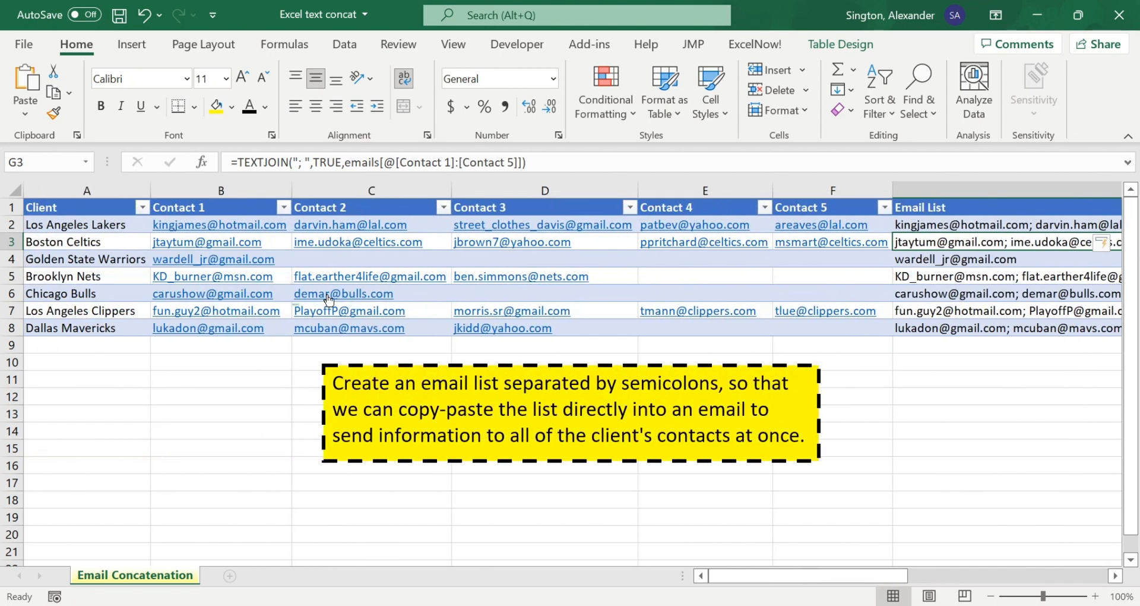
pyautogui.click(443, 241)
pyautogui.press('Delete')
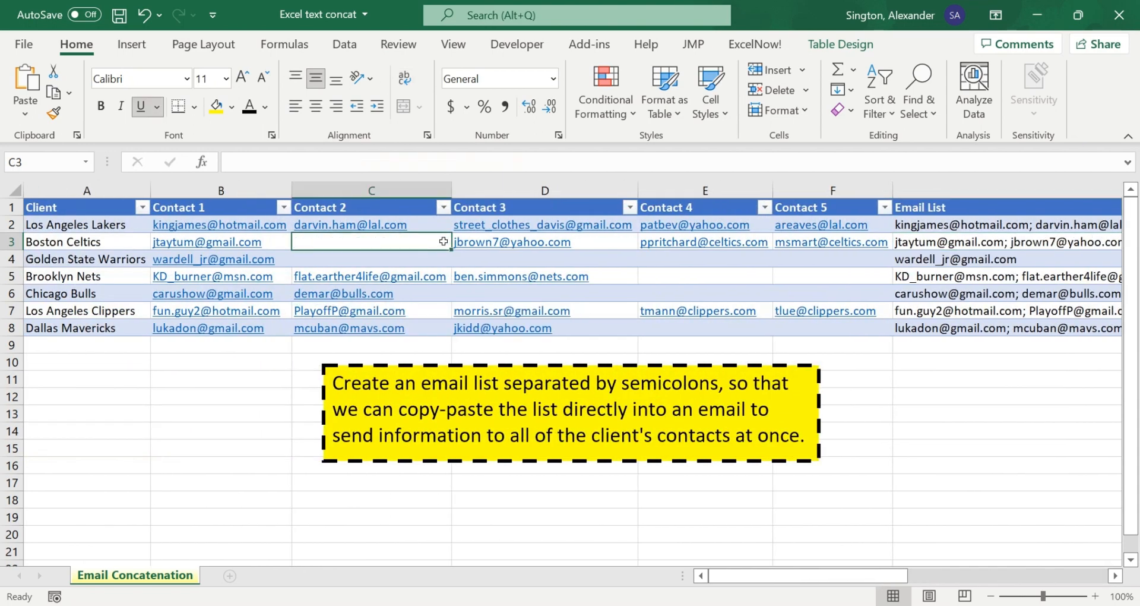
pyautogui.hscroll(3, 577, 228)
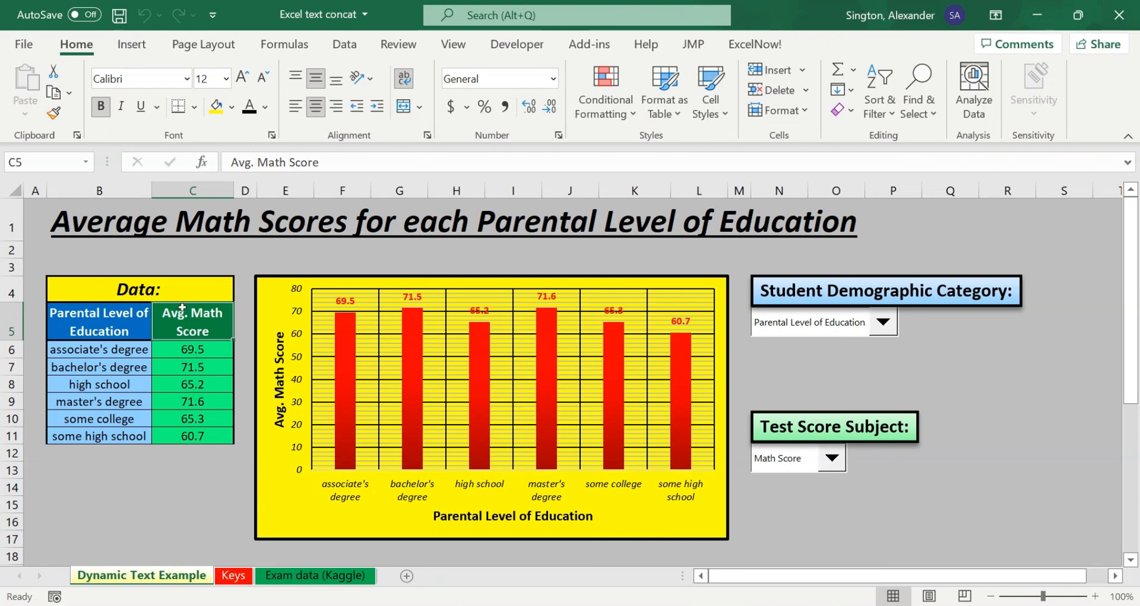
# Step: Set Student Demographic Category to Ethnicity and Test Score Subject to Reading Score, and check both text selections on the Keys sheet
pyautogui.click(247, 218)
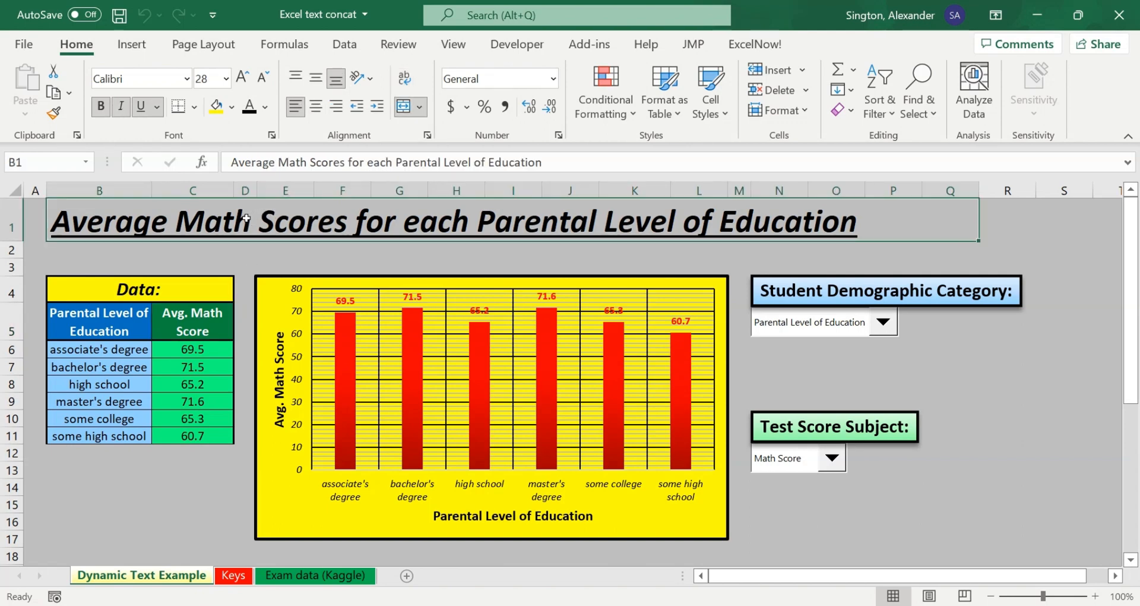
pyautogui.click(884, 322)
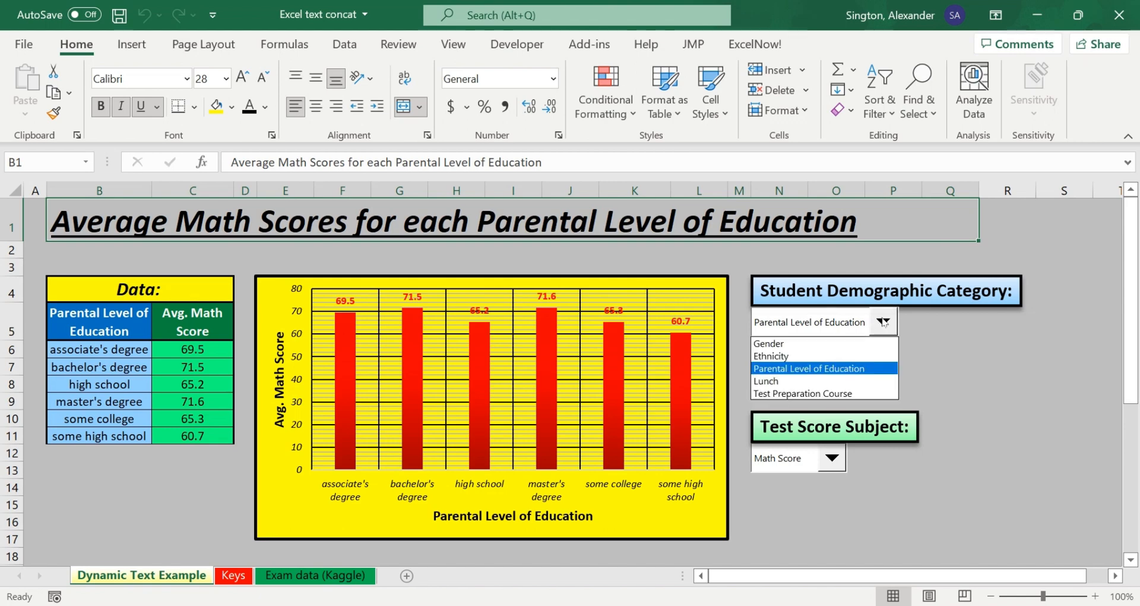
pyautogui.click(787, 357)
pyautogui.click(832, 458)
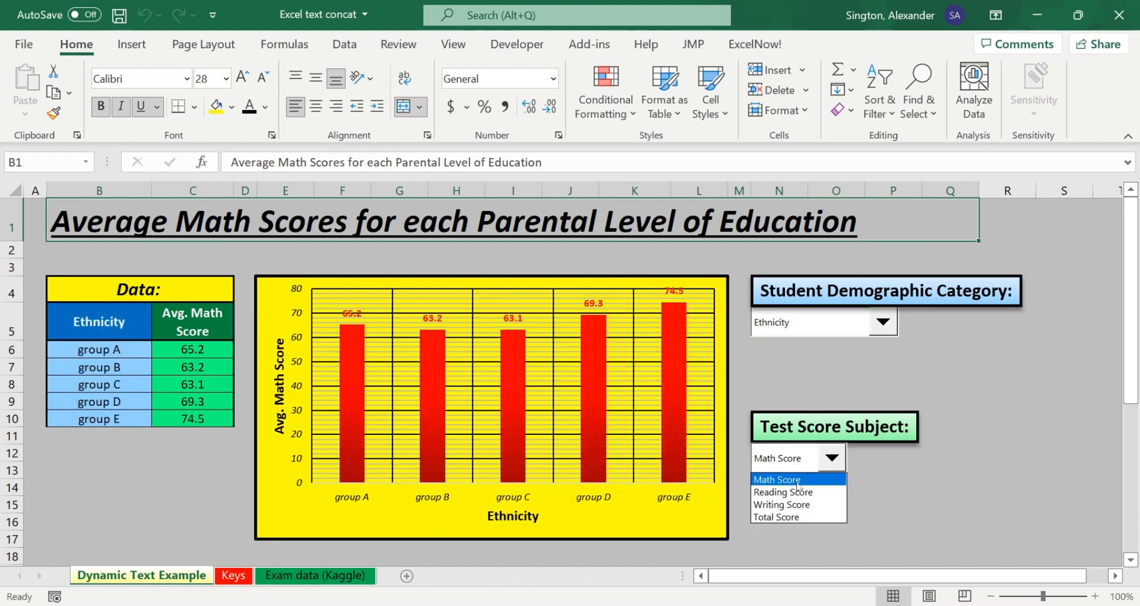
pyautogui.click(791, 492)
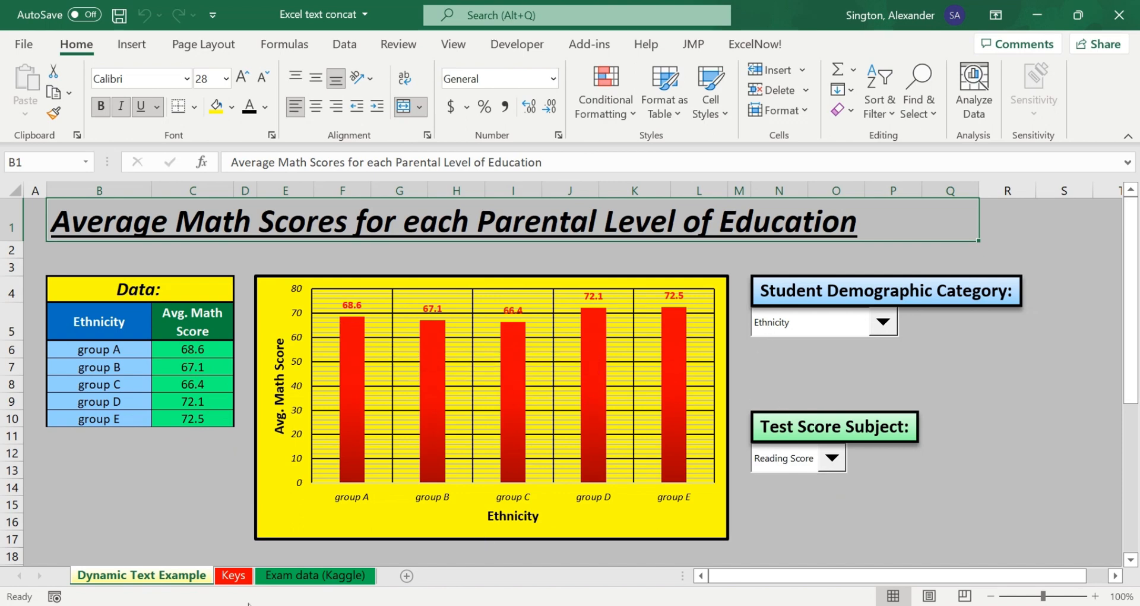
pyautogui.click(233, 575)
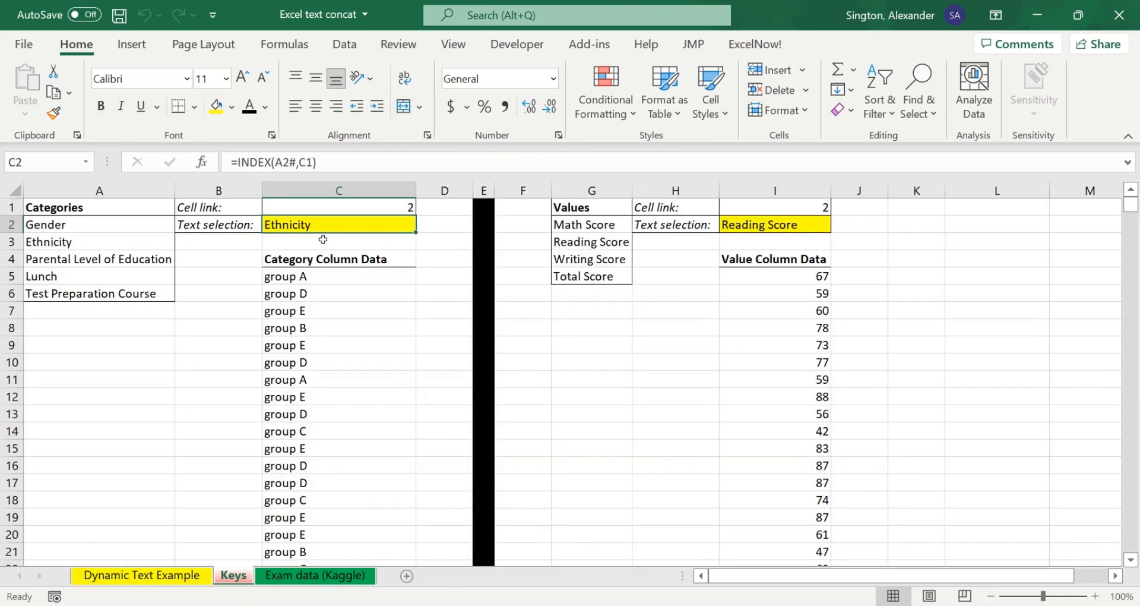
pyautogui.click(131, 580)
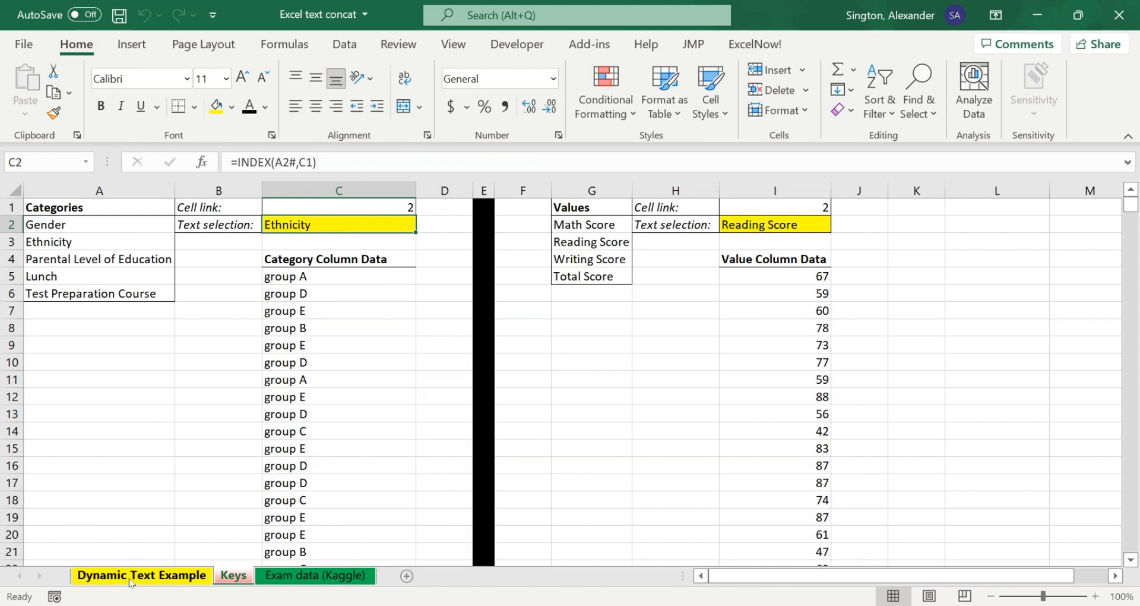
# Step: Turn the score header in C5 of the Dynamic Text Example sheet into the partial formula ="Avg. "&, removing the fixed subject text
pyautogui.click(186, 321)
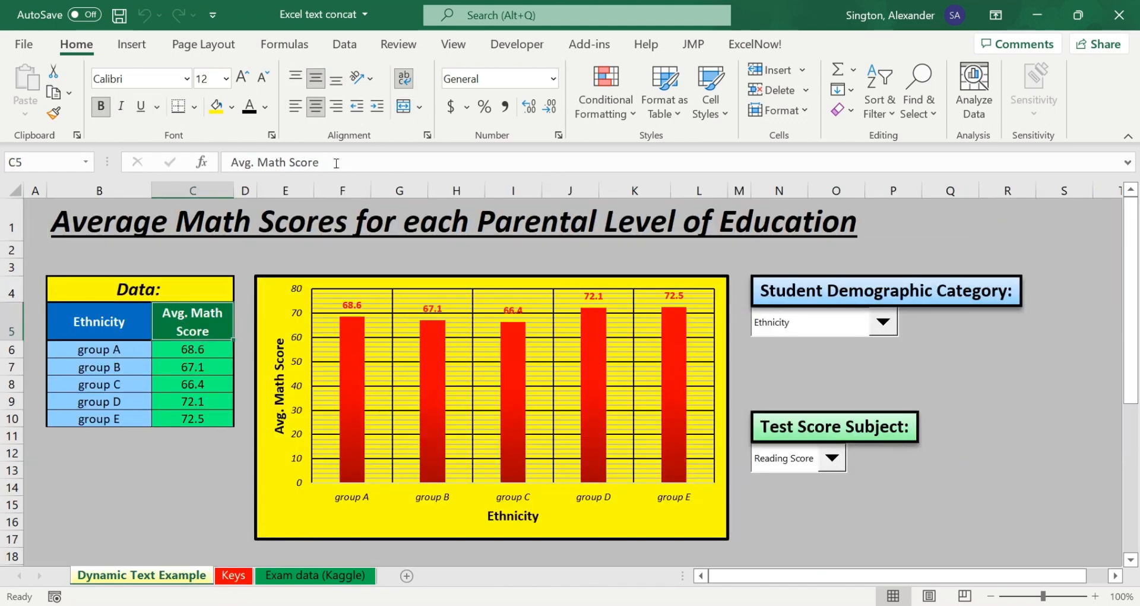
pyautogui.click(233, 165)
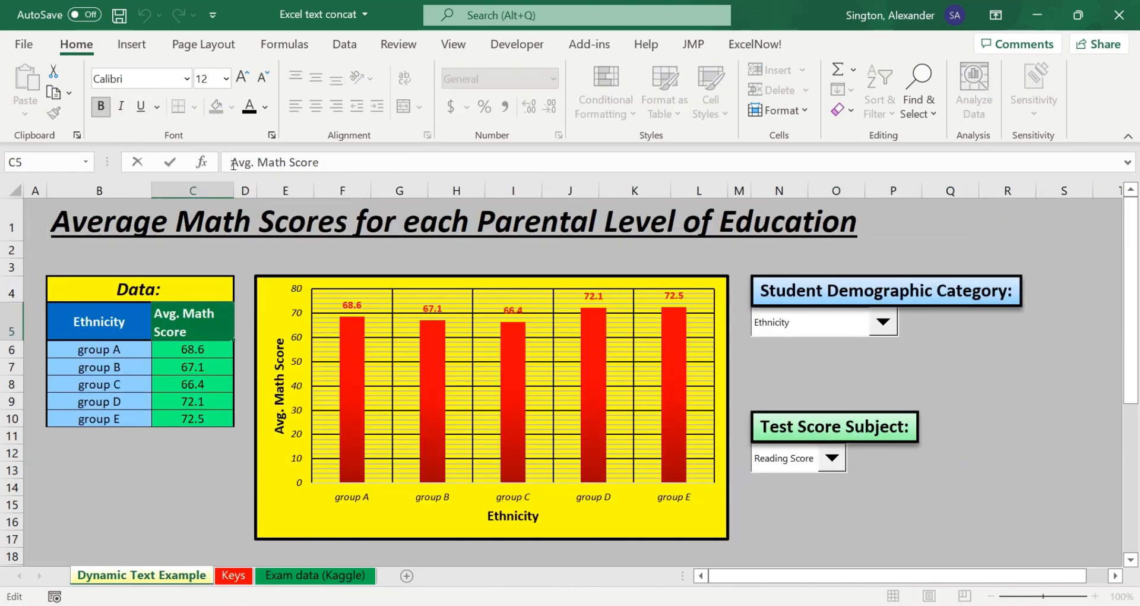
pyautogui.write('="')
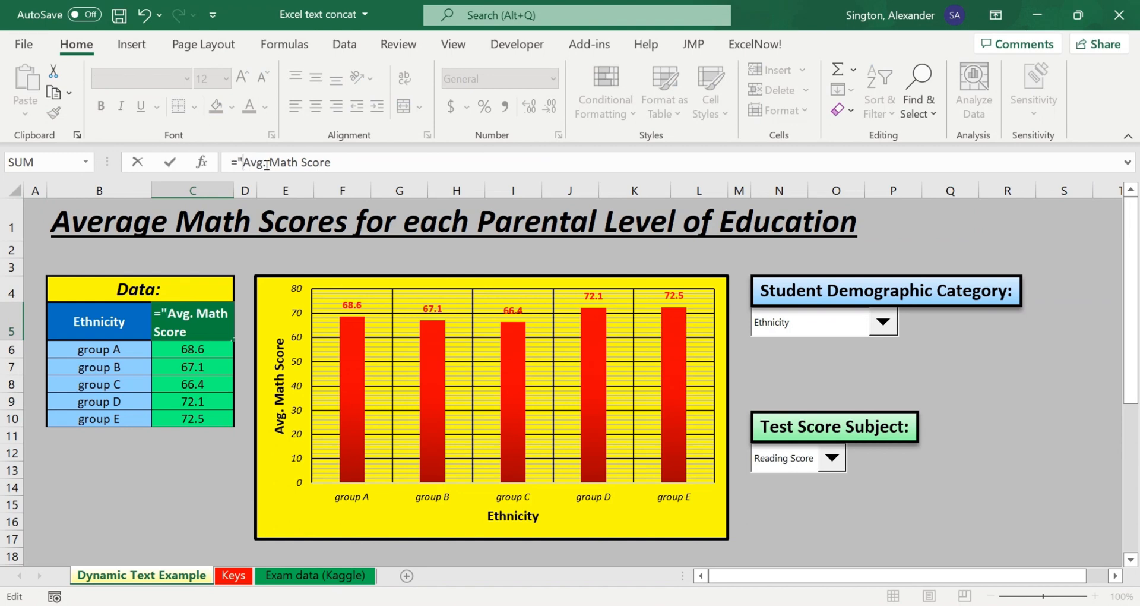
pyautogui.write('"')
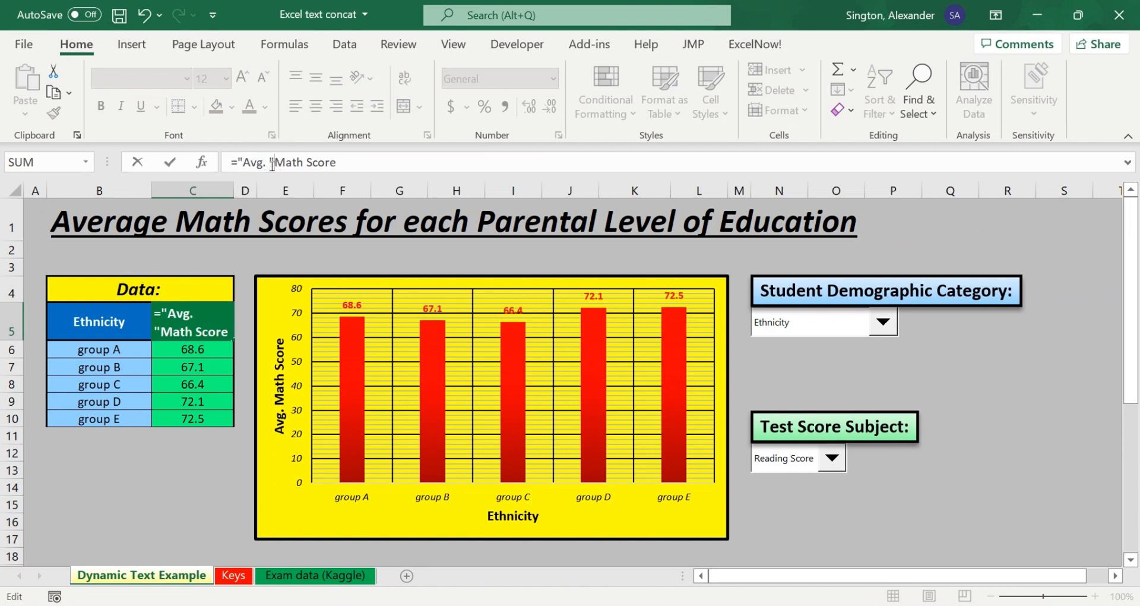
pyautogui.write('&')
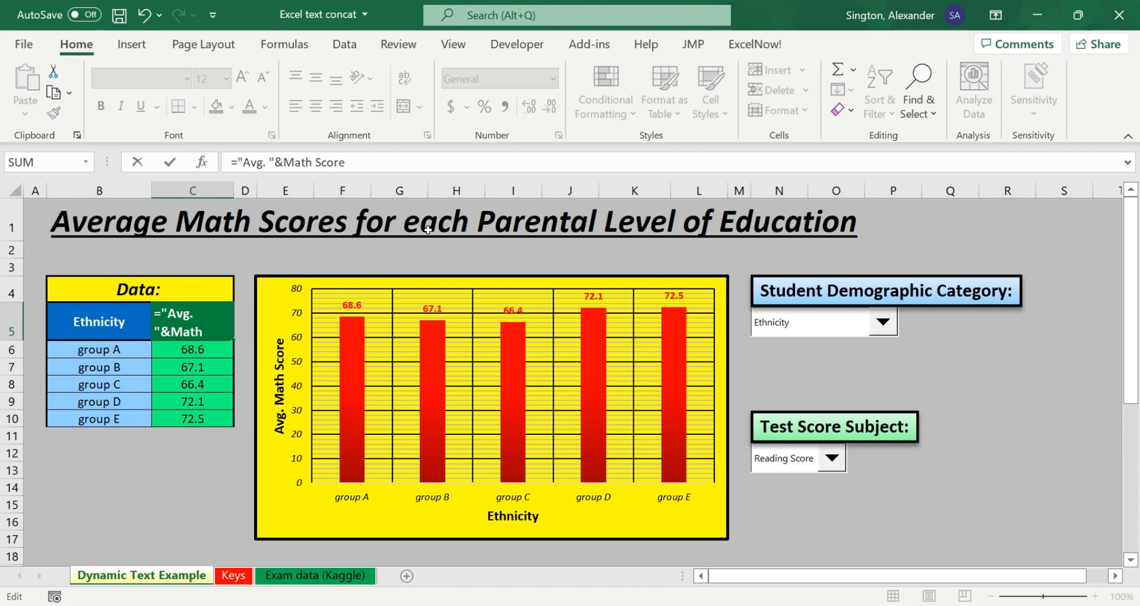
pyautogui.press('Delete')
pyautogui.press('Delete')
pyautogui.press('Delete')
pyautogui.press('Delete')
pyautogui.press('Delete')
pyautogui.press('Delete')
pyautogui.press('Delete')
pyautogui.press('Delete')
pyautogui.press('Delete')
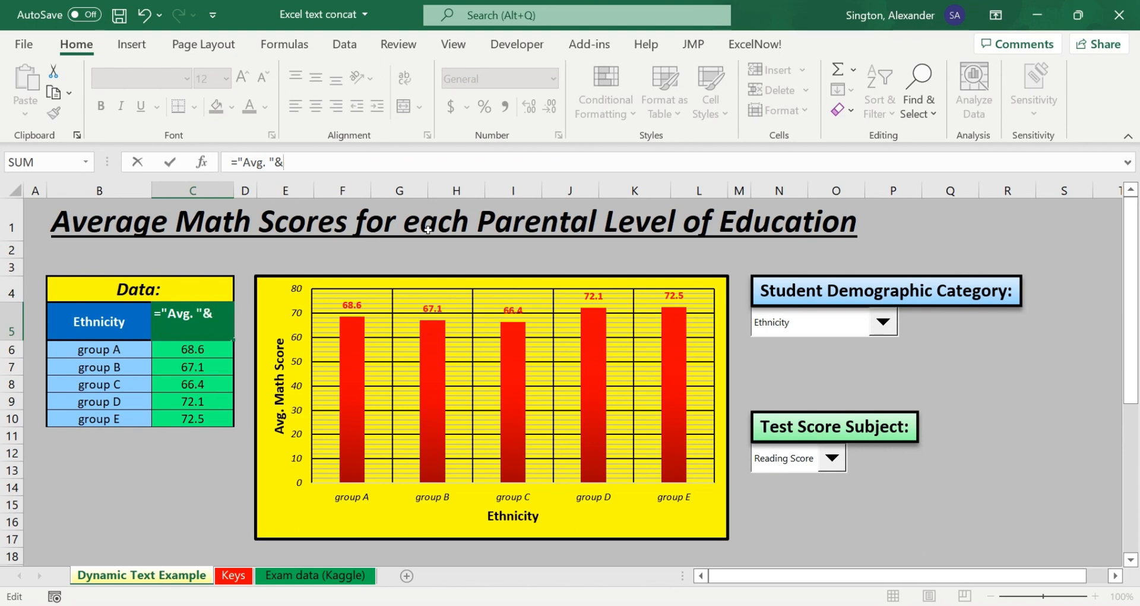
# Step: Finish the C5 formula with the reference Keys!I2, and test it by setting Test Score Subject to Math Score
pyautogui.click(232, 575)
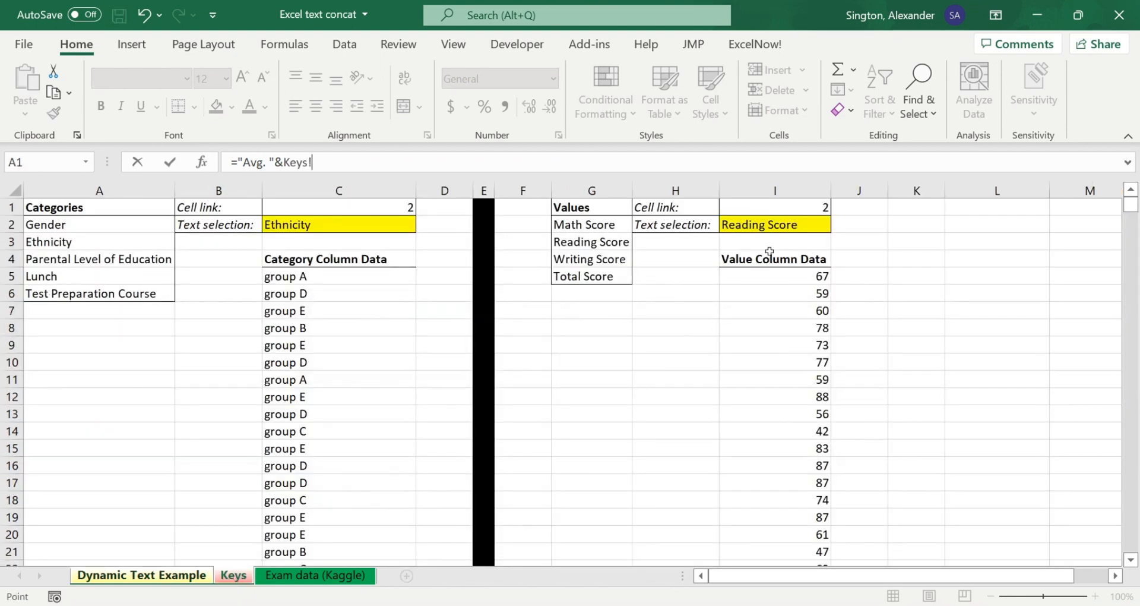
pyautogui.click(765, 224)
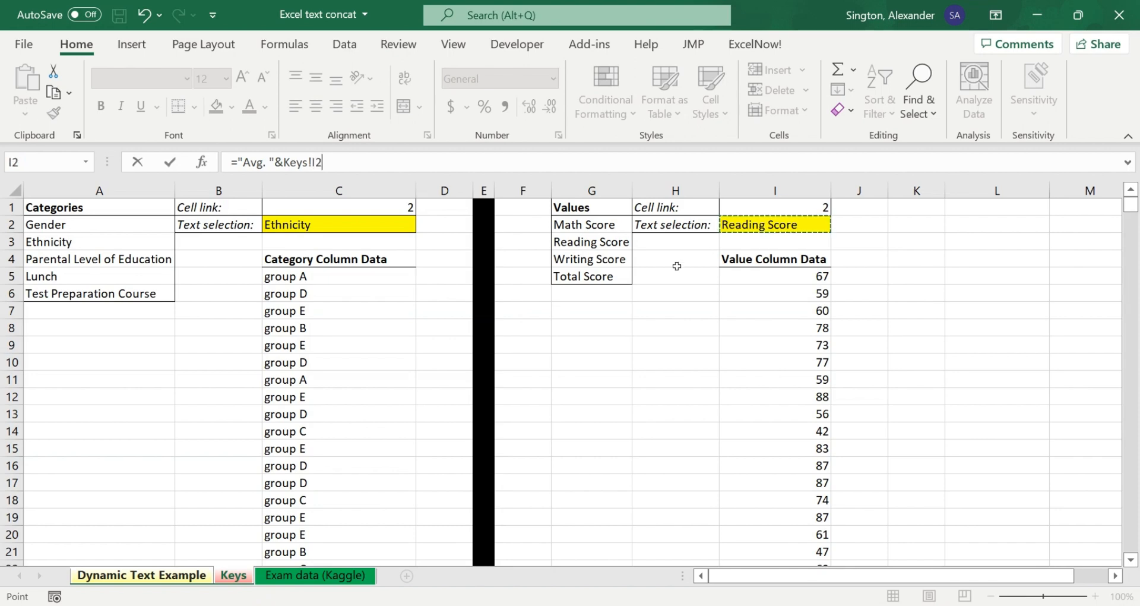
pyautogui.press('Return')
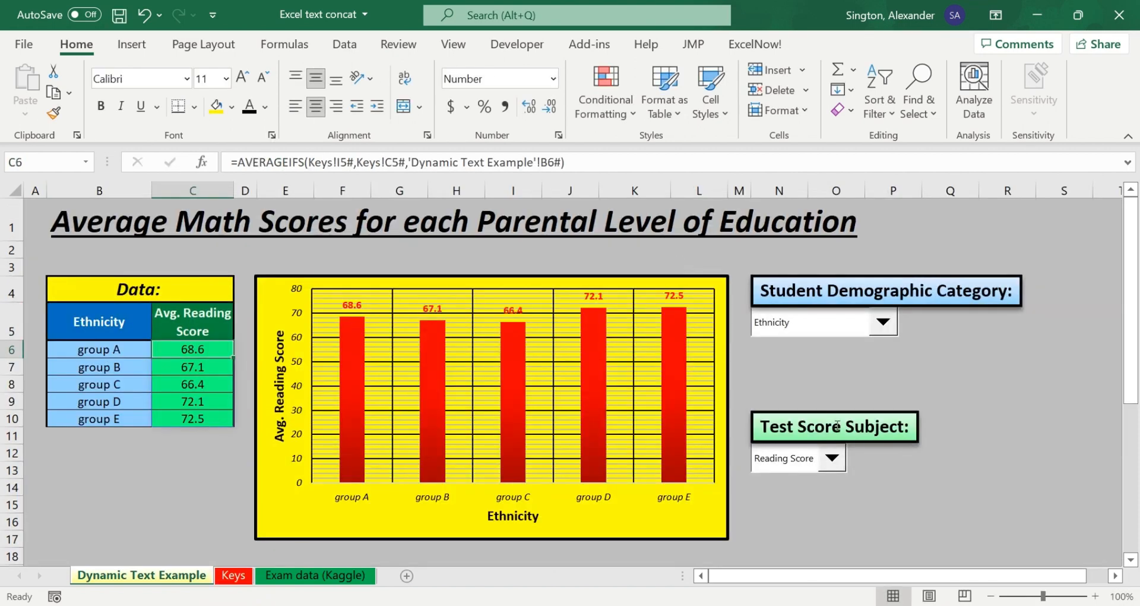
pyautogui.click(832, 458)
pyautogui.click(793, 478)
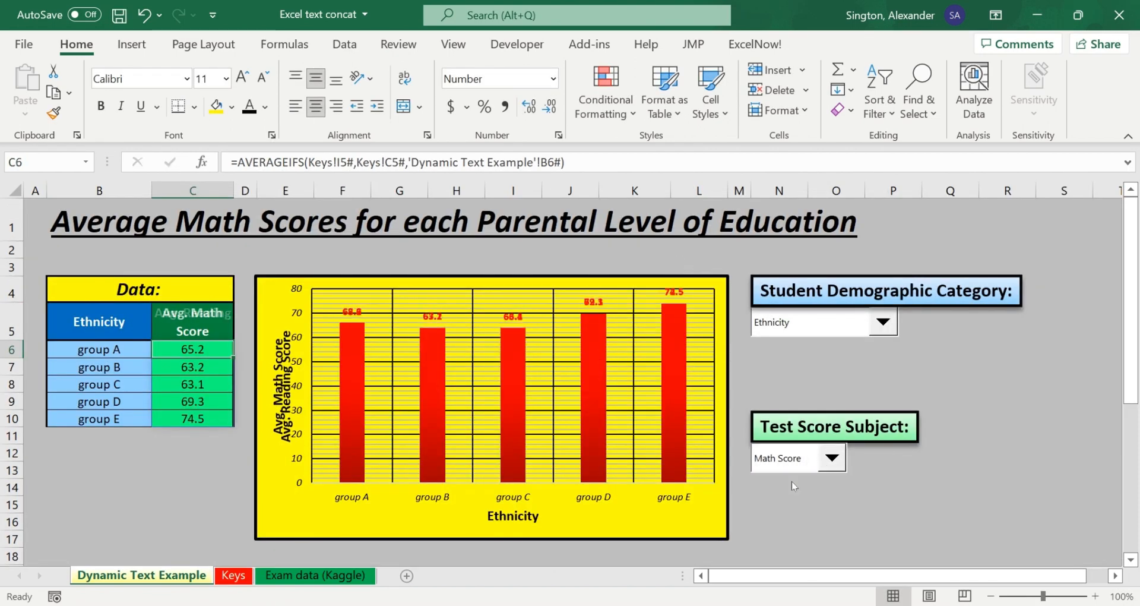
# Step: Convert the start of the chart title in B1 into a formula beginning ="Average "&, ahead of the fixed subject text
pyautogui.click(231, 217)
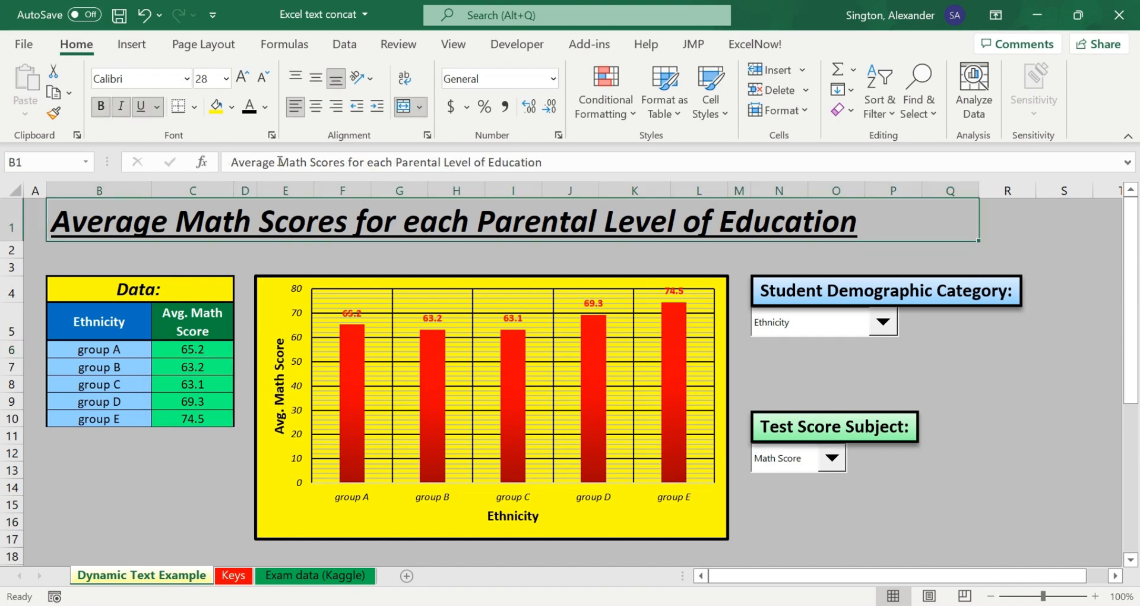
pyautogui.click(351, 162)
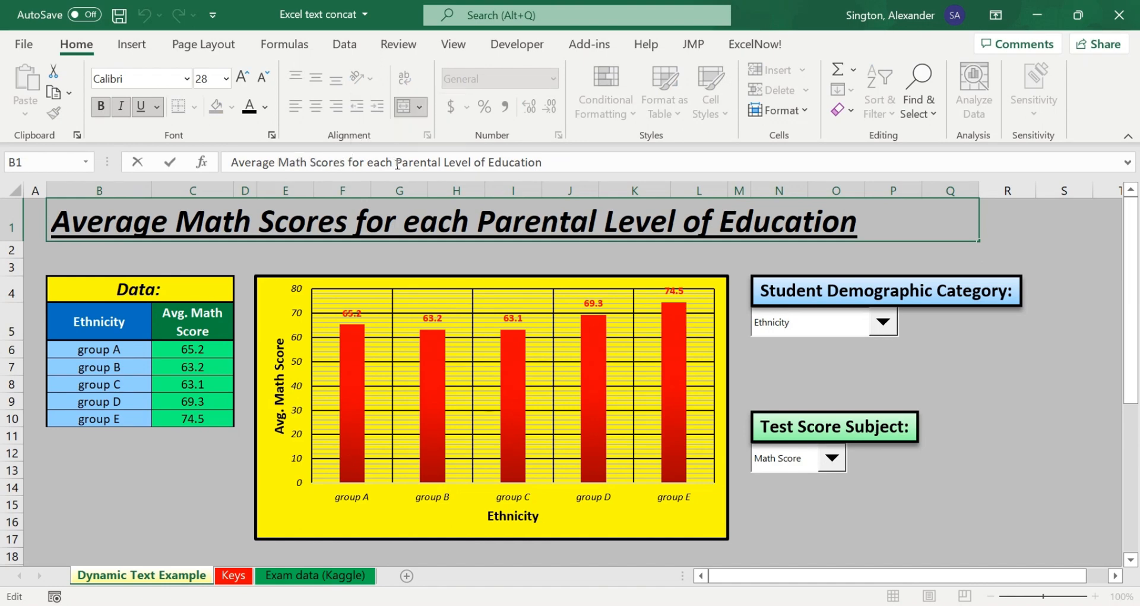
pyautogui.moveTo(398, 162); pyautogui.dragTo(543, 162)
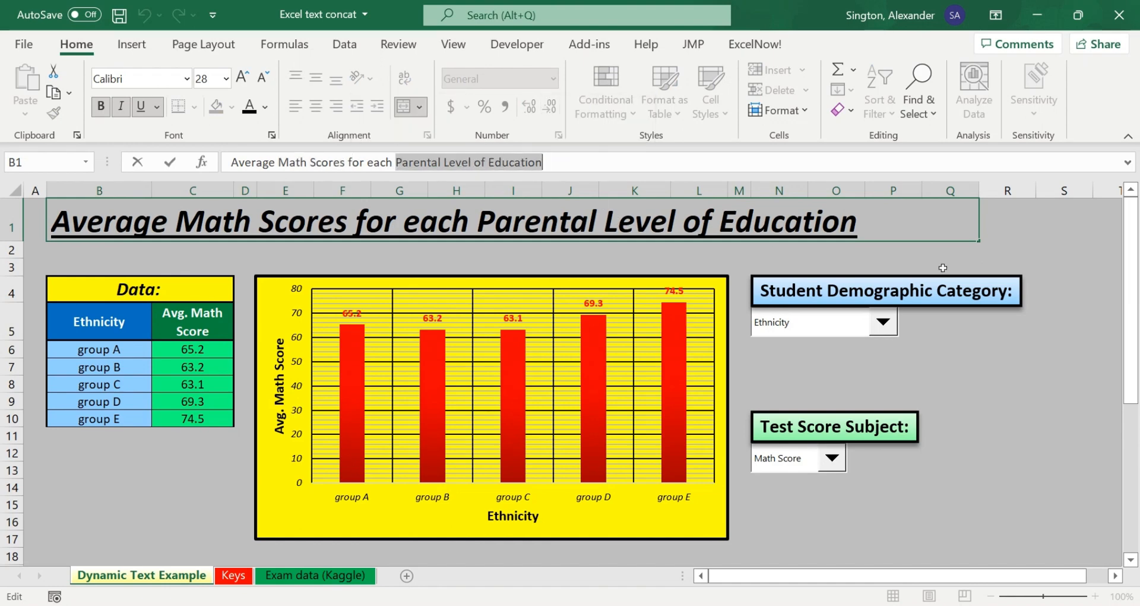
pyautogui.click(232, 162)
pyautogui.write('=')
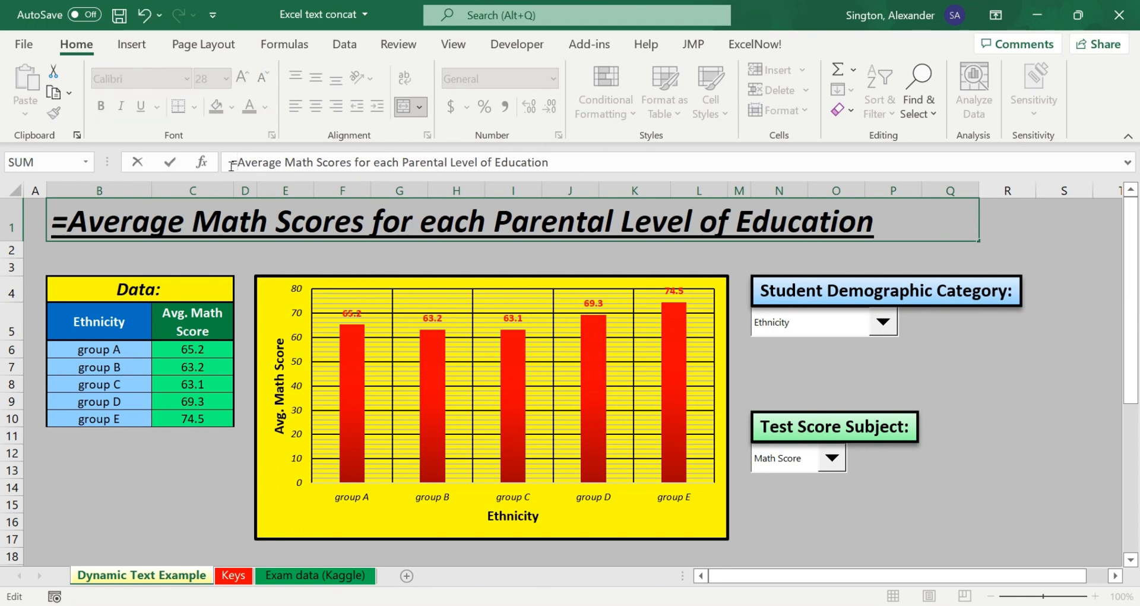
pyautogui.write('"')
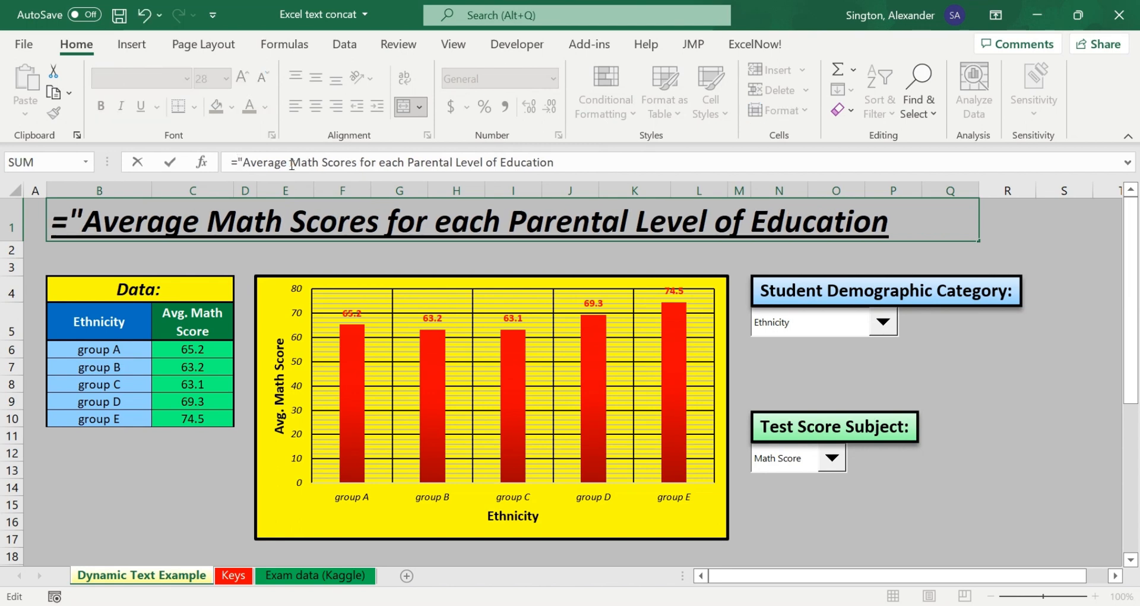
pyautogui.write('"&')
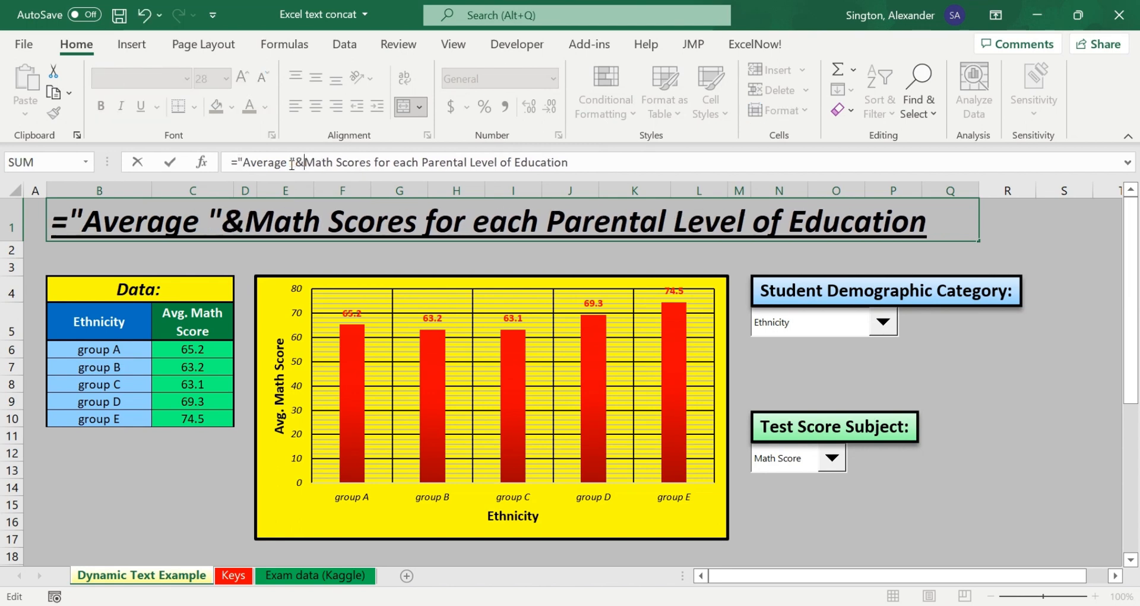
# Step: Replace the fixed text Math Score in the B1 title formula with a reference to the subject text selection, Keys!I2
pyautogui.press('Delete')
pyautogui.press('Delete')
pyautogui.press('Delete')
pyautogui.press('Delete')
pyautogui.press('Delete')
pyautogui.press('Delete')
pyautogui.press('Delete')
pyautogui.press('Delete')
pyautogui.press('Delete')
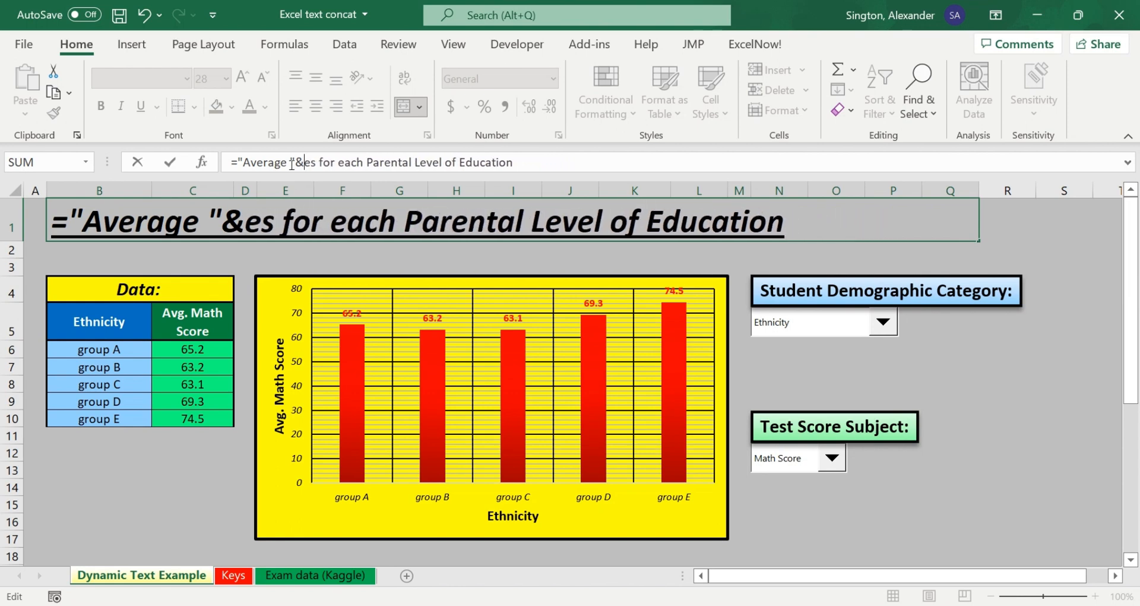
pyautogui.press('Delete')
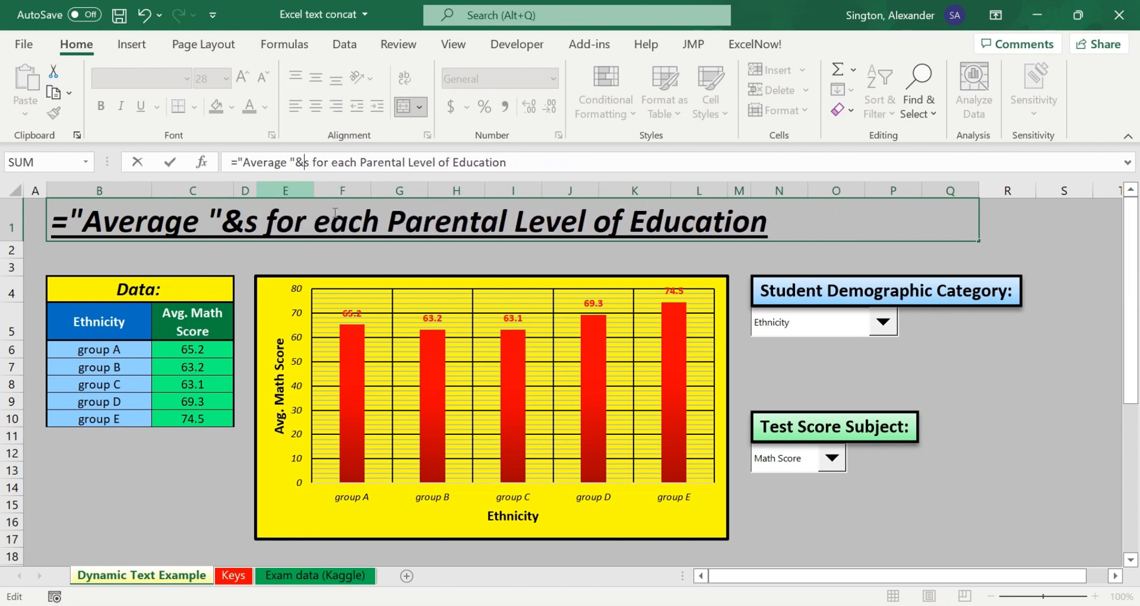
pyautogui.click(232, 575)
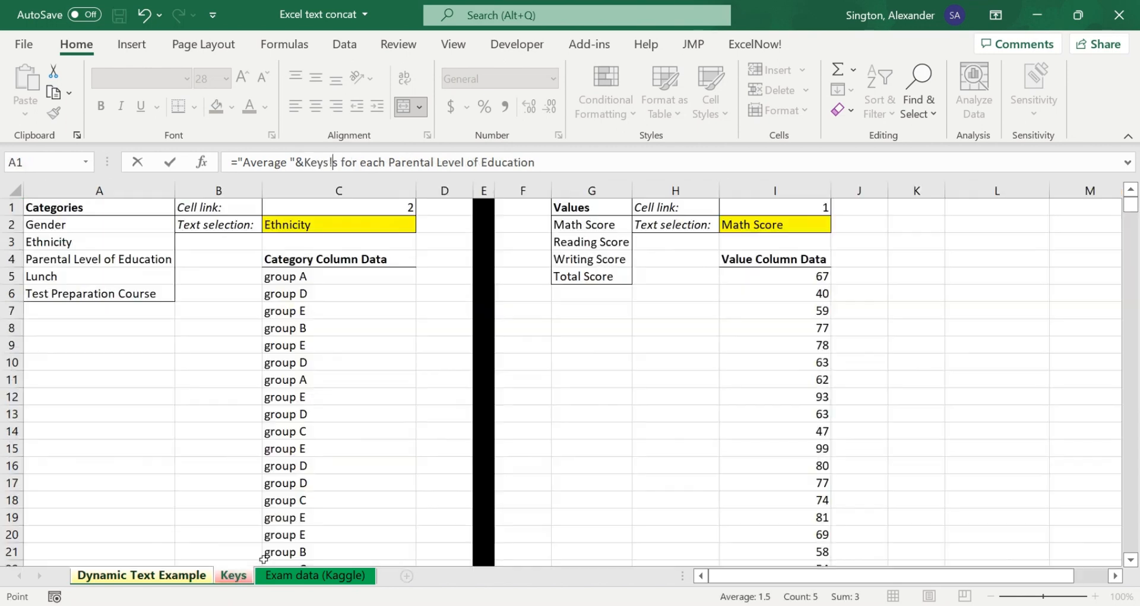
pyautogui.click(749, 227)
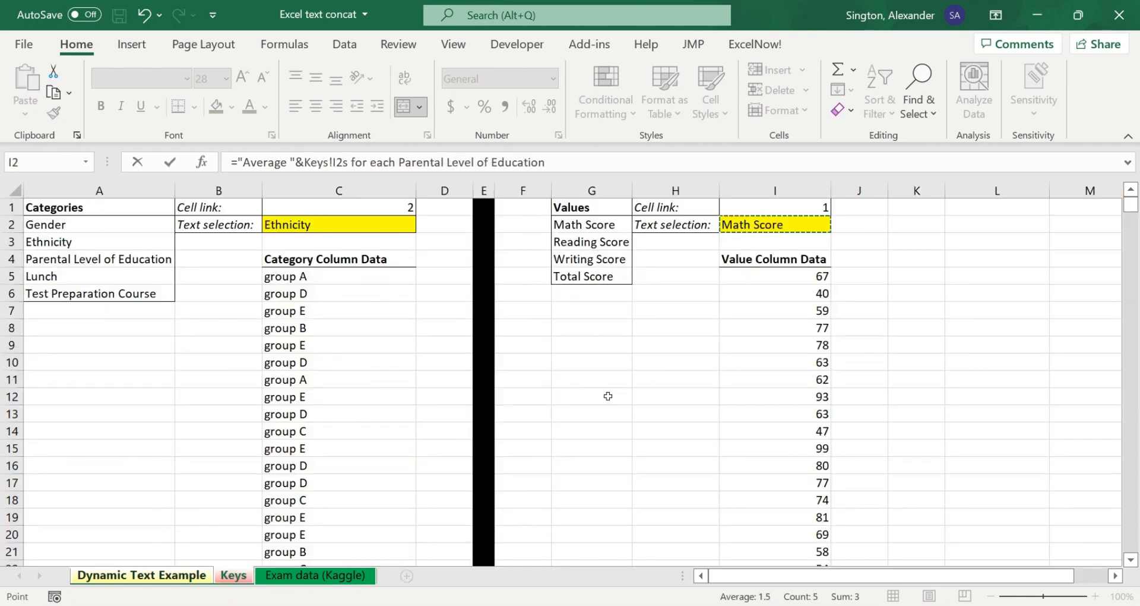
# Step: Join the quoted text "s for each " after Keys!I2 in the title formula, with an ampersand on both sides
pyautogui.write('&')
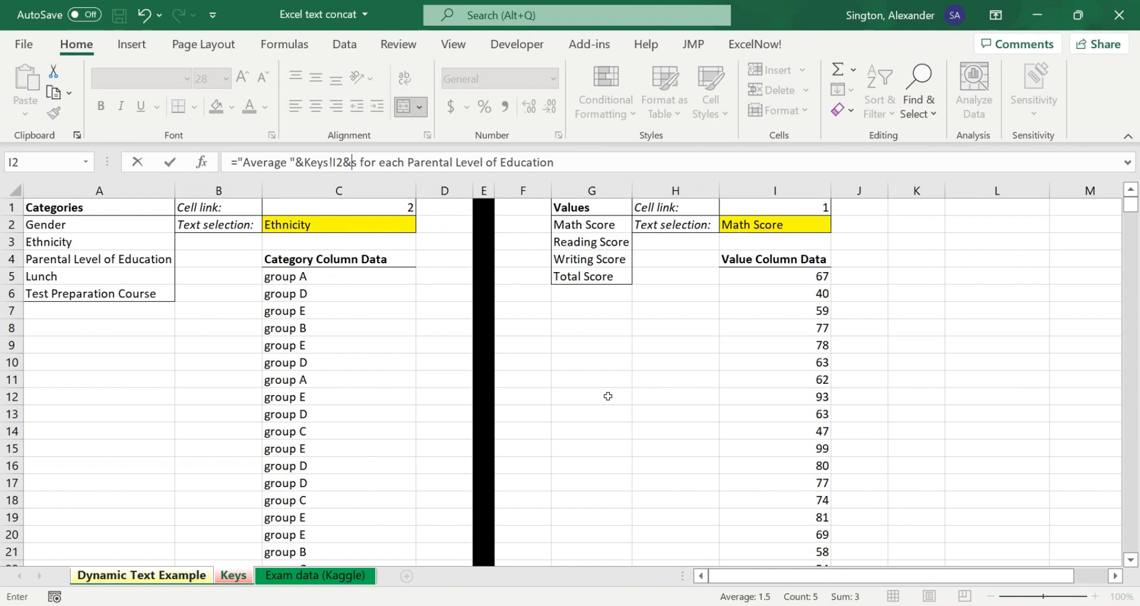
pyautogui.write('"')
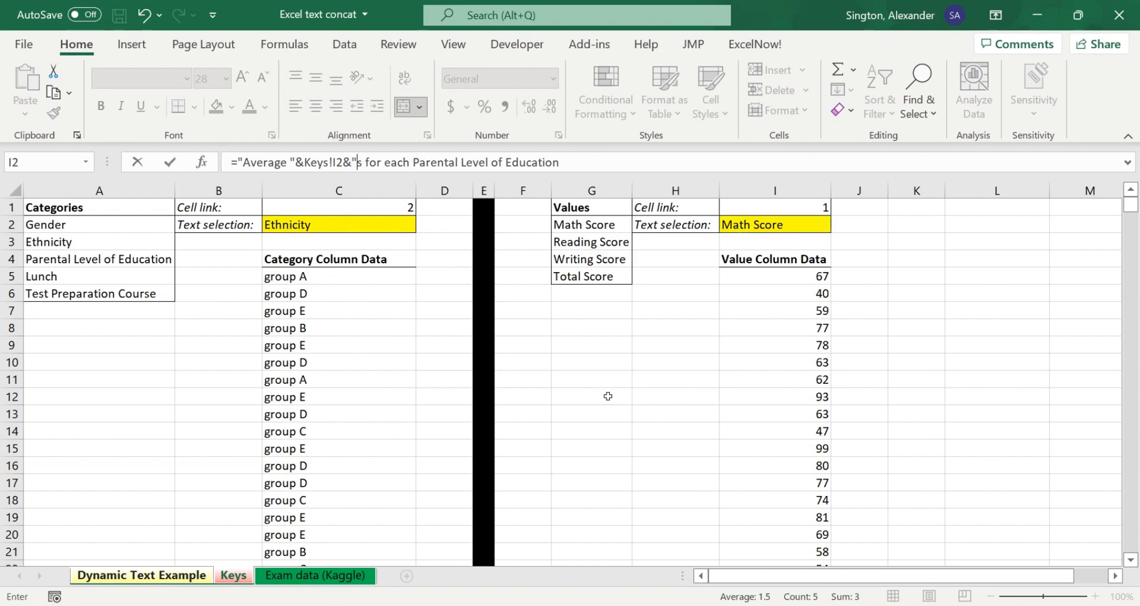
pyautogui.click(414, 165)
pyautogui.write('"')
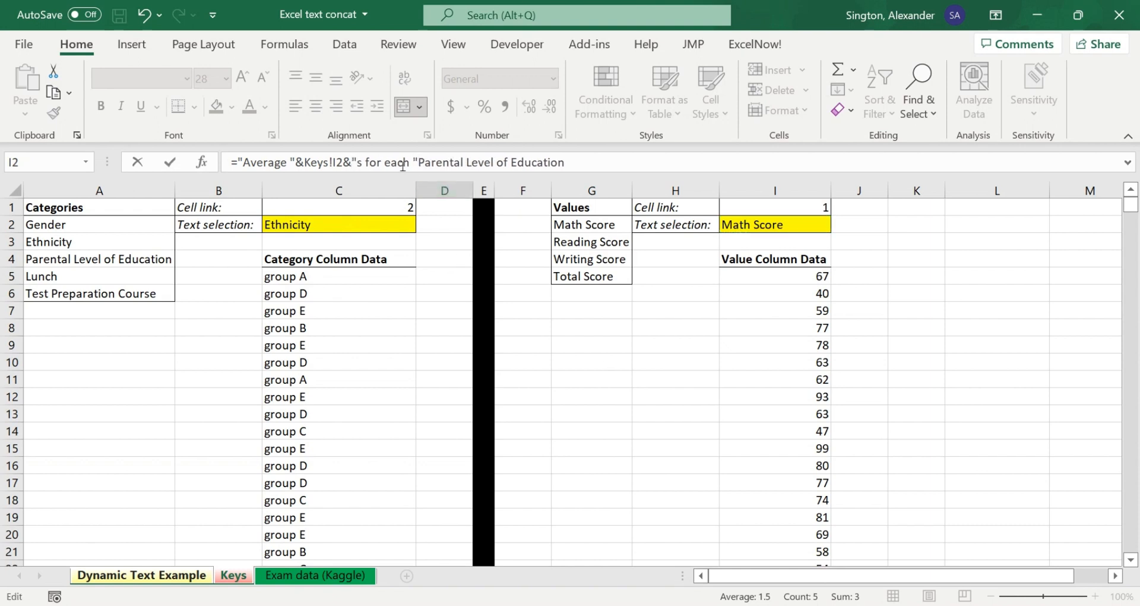
pyautogui.write('&')
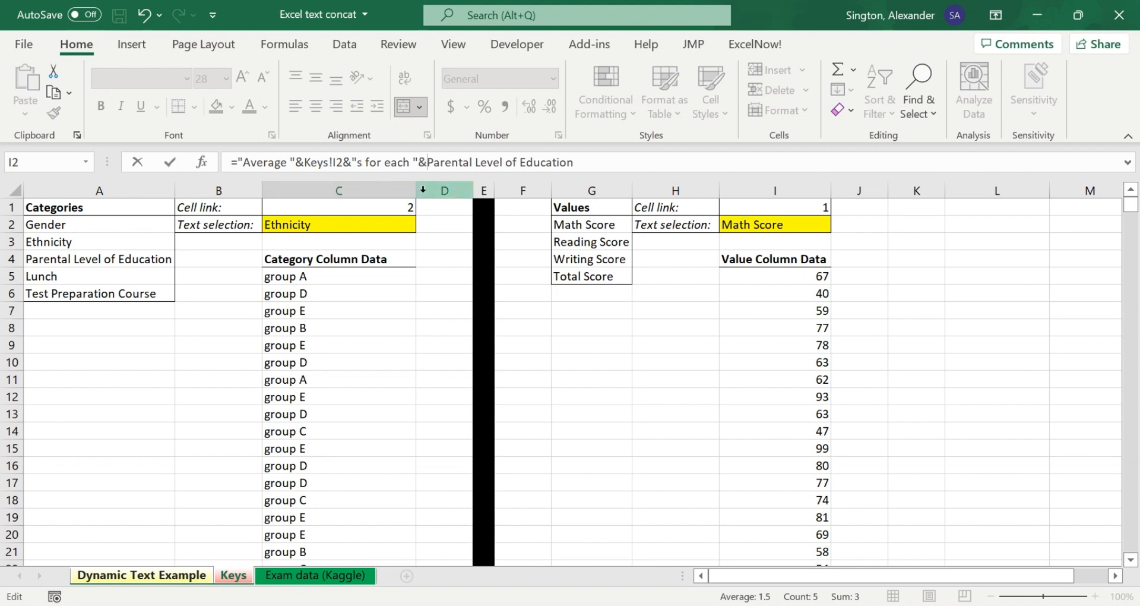
# Step: Finish the title formula with Keys!C2 in place of the fixed category text, and test it by setting Student Demographic Category to Parental Level of Education
pyautogui.press('Delete')
pyautogui.press('Delete')
pyautogui.press('Delete')
pyautogui.press('Delete')
pyautogui.press('Delete')
pyautogui.press('Delete')
pyautogui.press('Delete')
pyautogui.press('Delete')
pyautogui.press('Delete')
pyautogui.press('Delete')
pyautogui.press('Delete')
pyautogui.press('Delete')
pyautogui.press('Delete')
pyautogui.press('Delete')
pyautogui.press('Delete')
pyautogui.press('Delete')
pyautogui.press('Delete')
pyautogui.press('Delete')
pyautogui.press('Delete')
pyautogui.press('Delete')
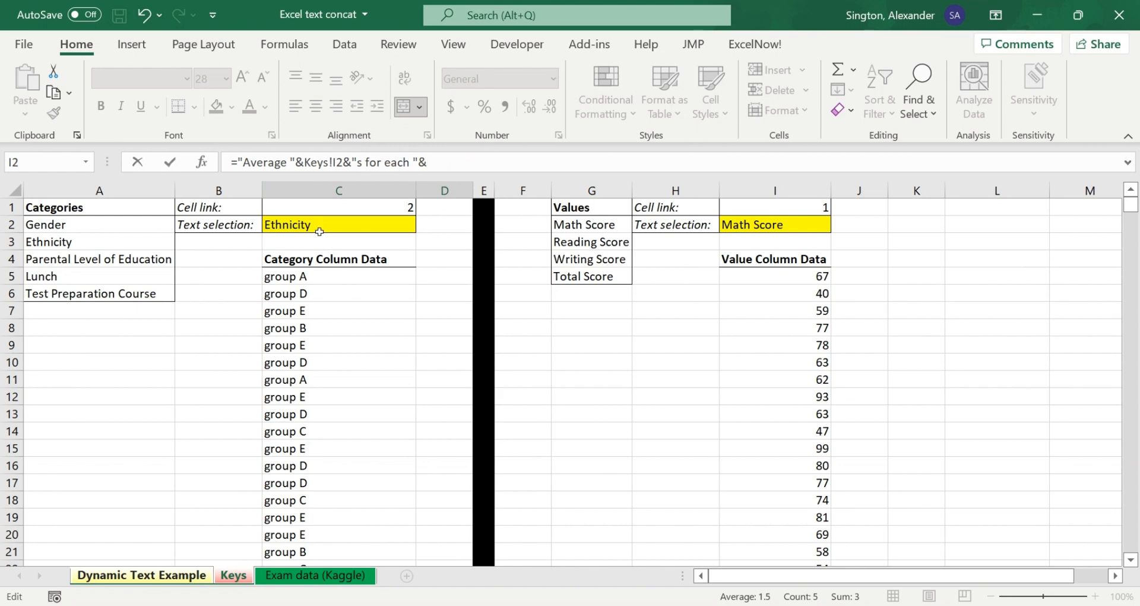
pyautogui.click(296, 224)
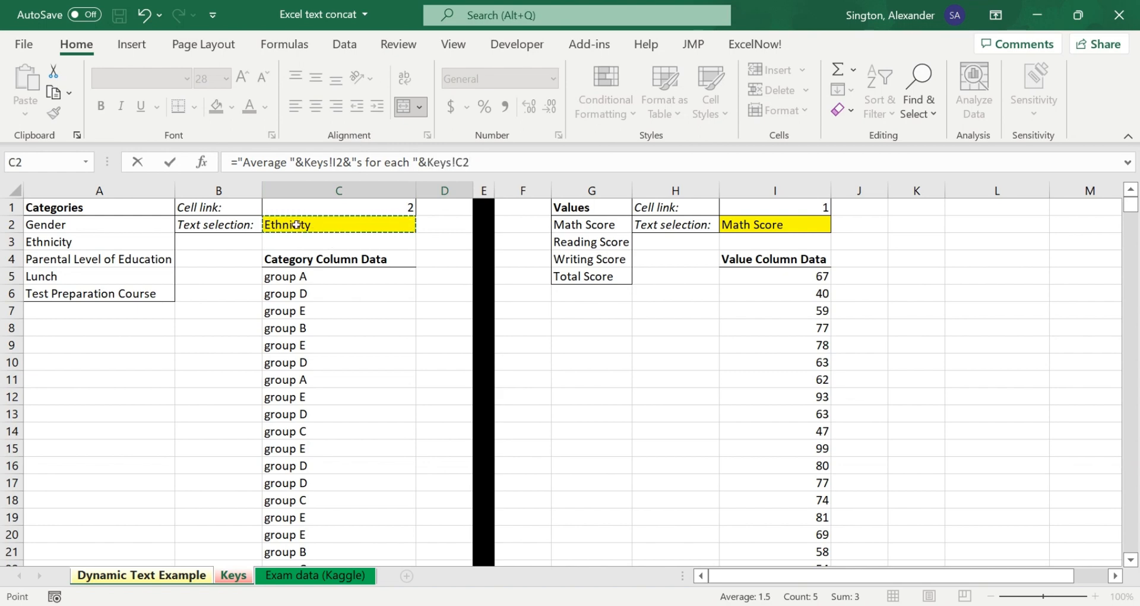
pyautogui.press('Return')
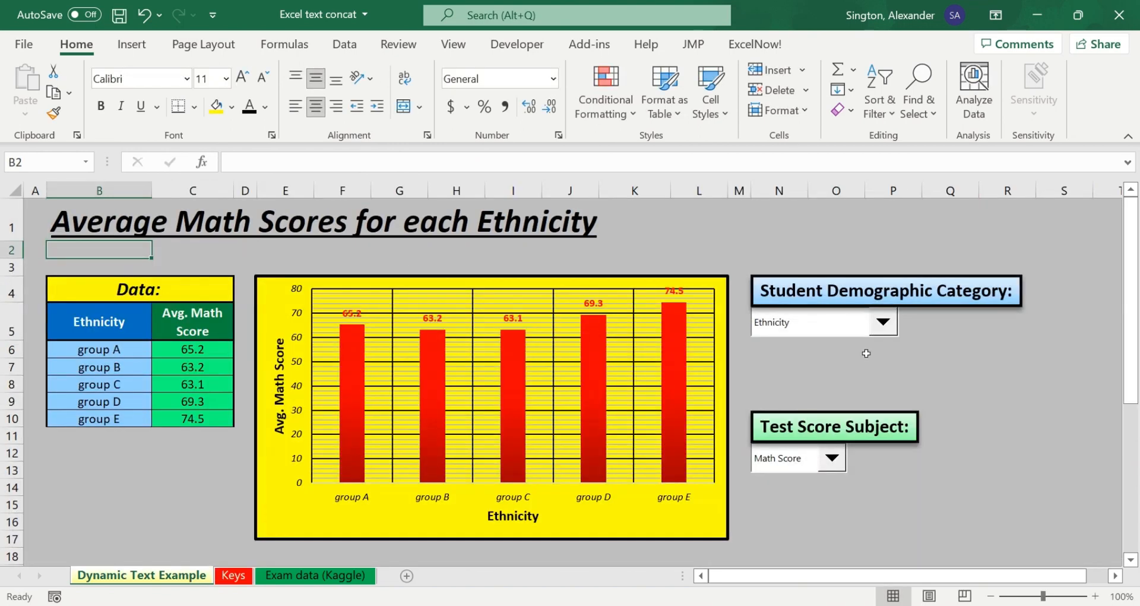
pyautogui.click(883, 322)
pyautogui.click(820, 368)
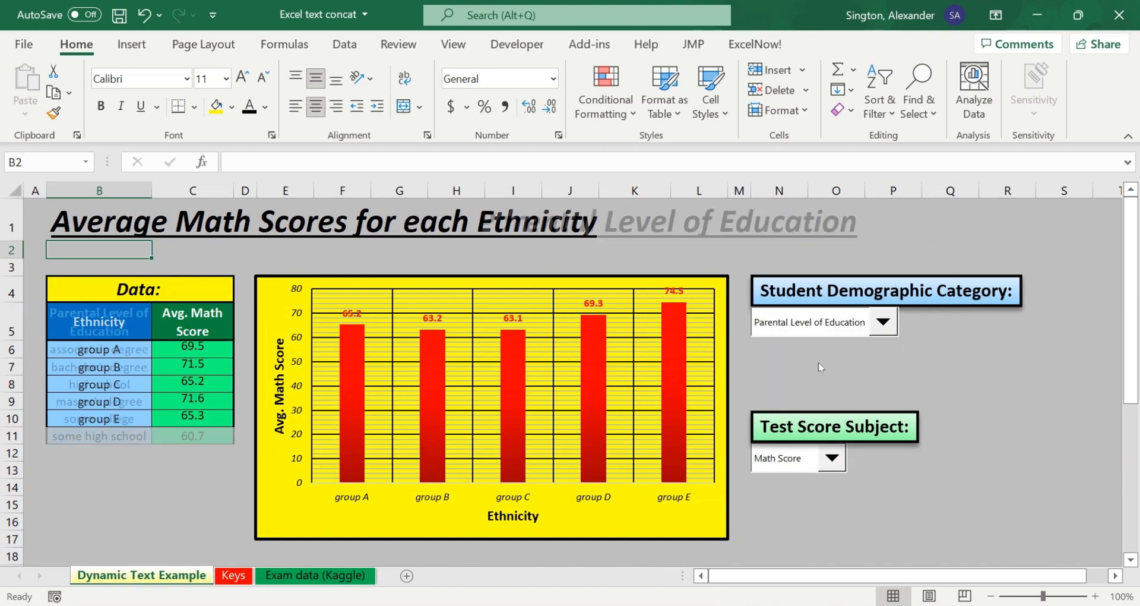